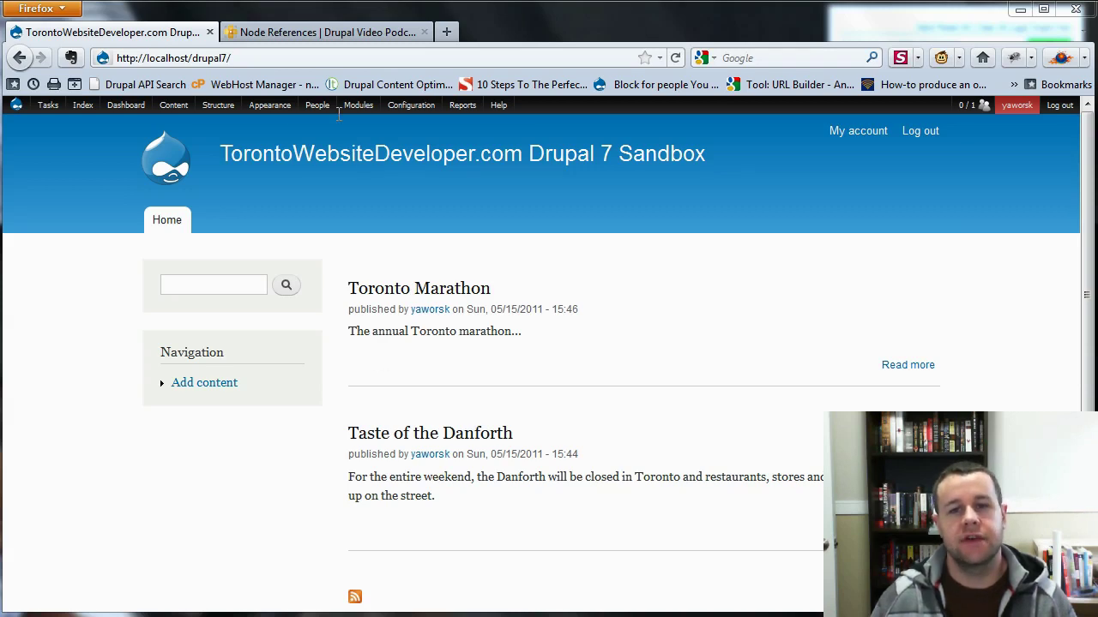
# Switch from the podcast page back to the Drupal 7 sandbox front page.
pyautogui.click(317, 35)
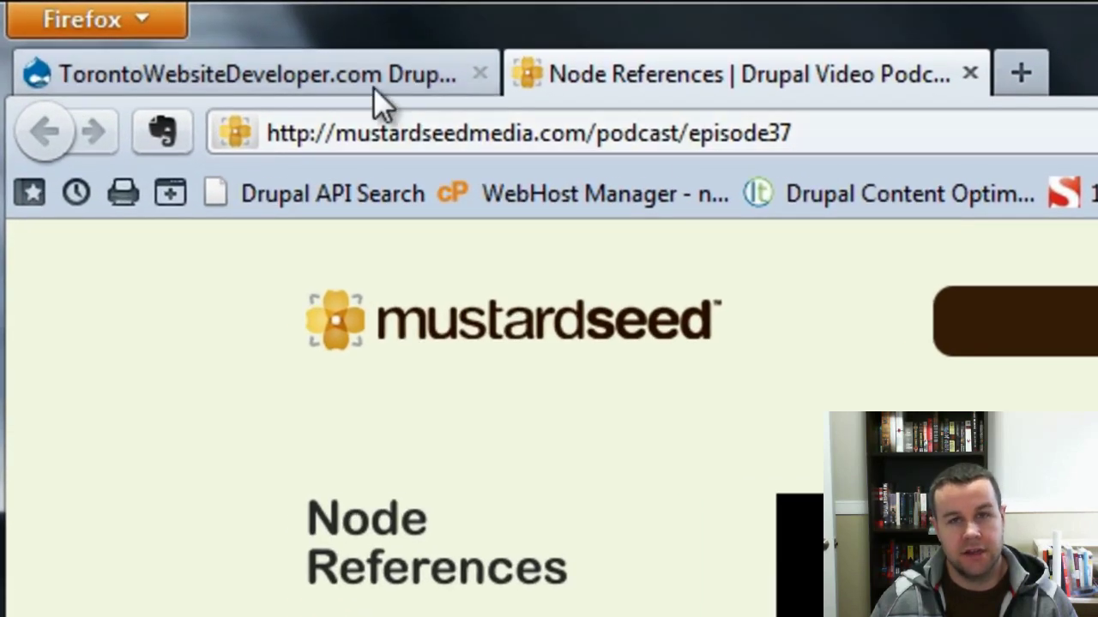
pyautogui.click(372, 84)
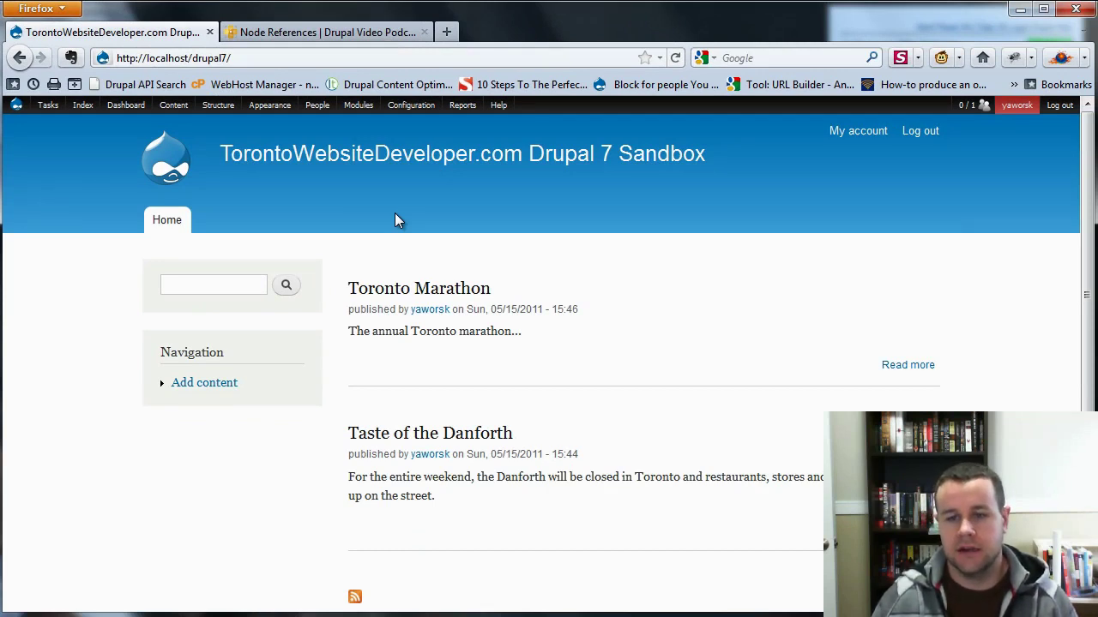
pyautogui.moveTo(348, 295)
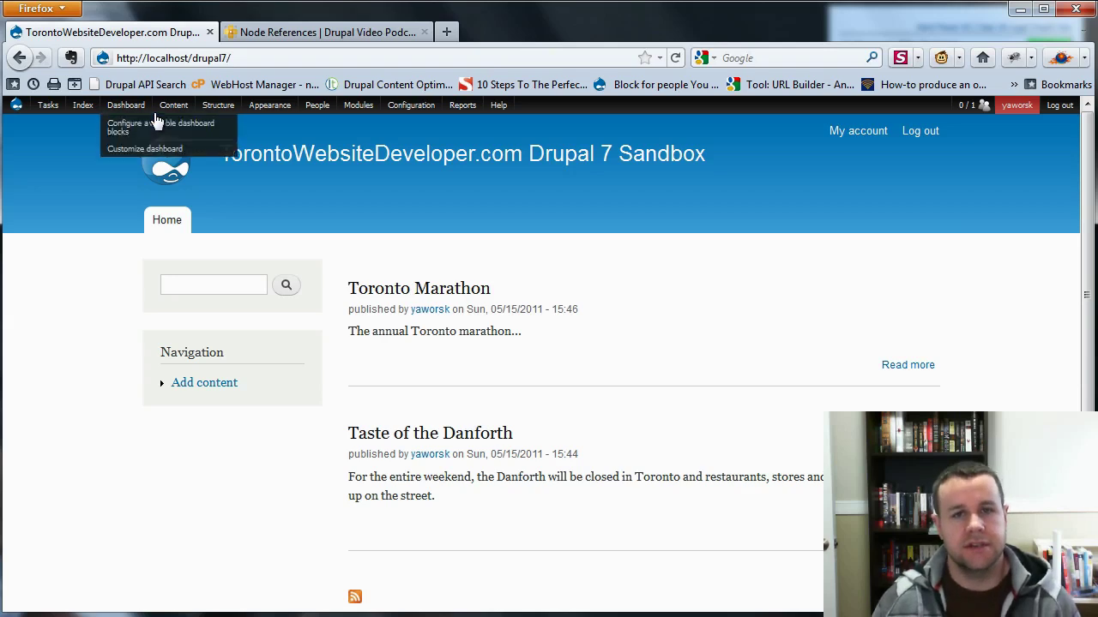
pyautogui.moveTo(216, 125)
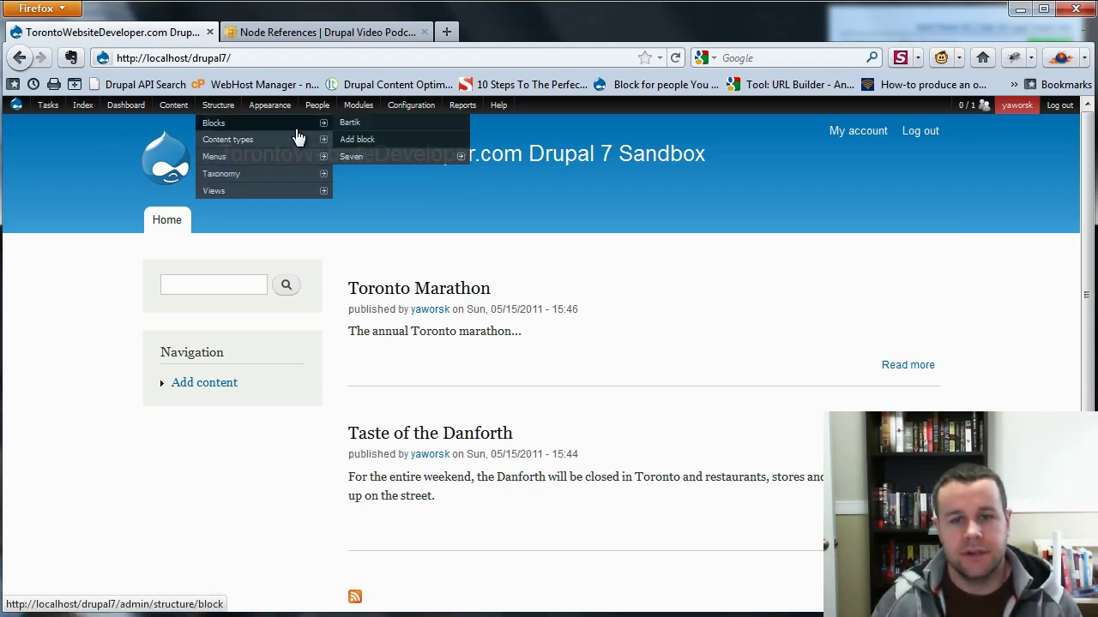
pyautogui.moveTo(317, 140)
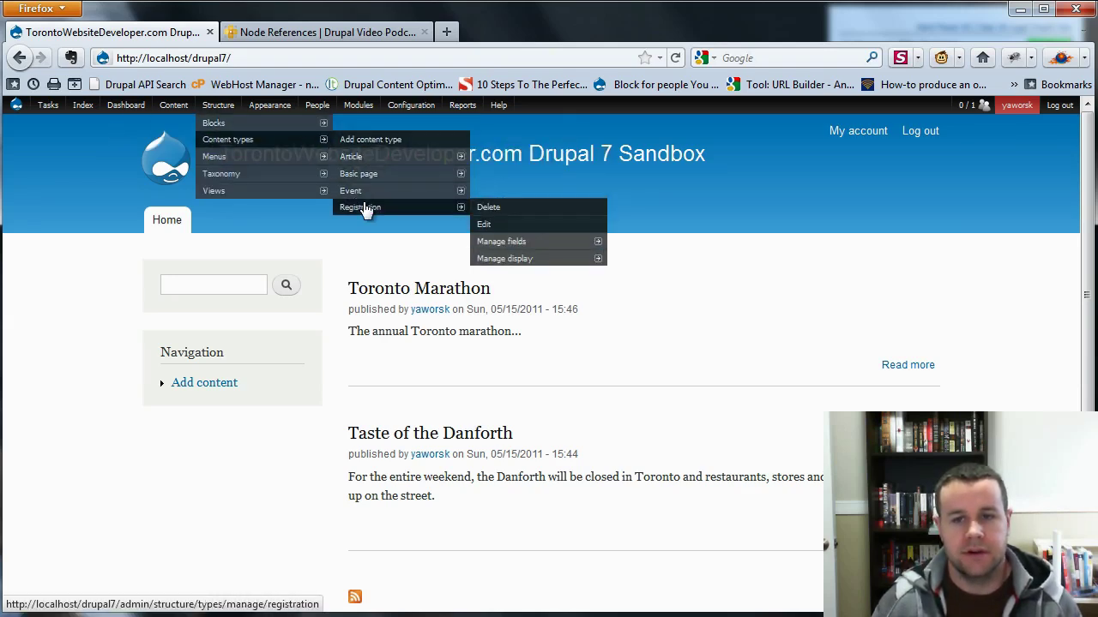
pyautogui.moveTo(367, 199)
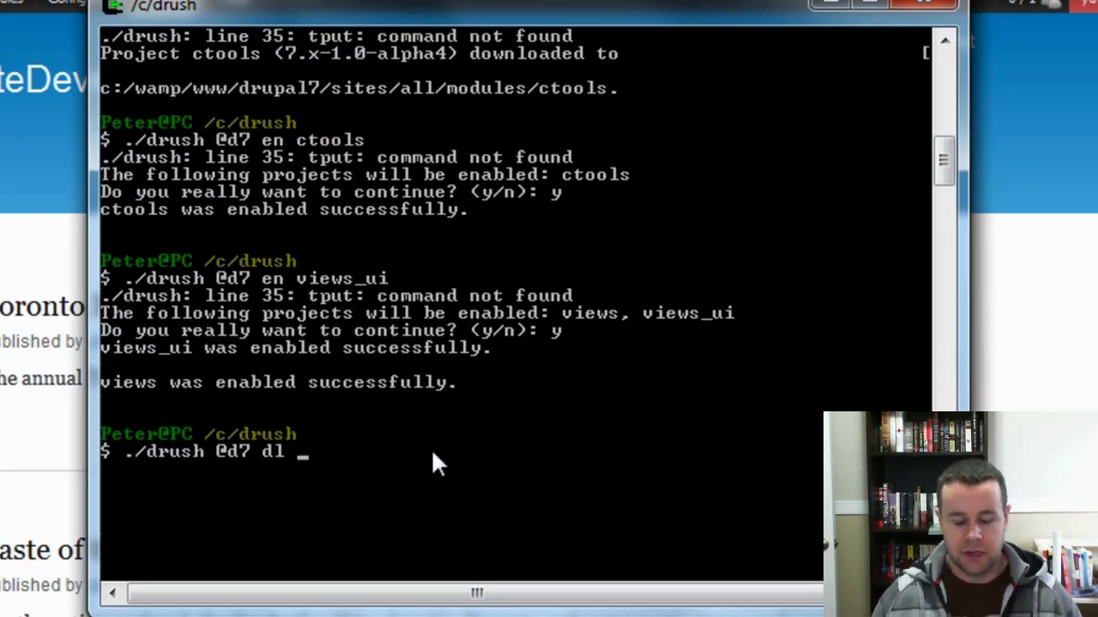
# Download the nodereference_url project with Drush into the d7 site.
pyautogui.write('eva')
pyautogui.press('BackSpace')
pyautogui.press('BackSpace')
pyautogui.press('BackSpace')
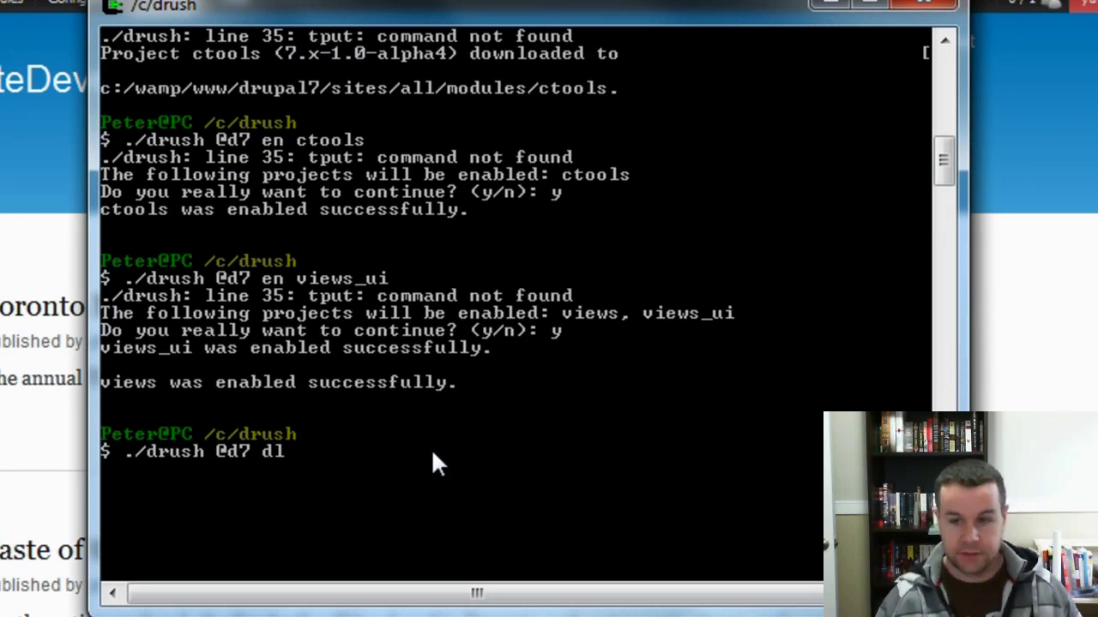
pyautogui.write('noderefere')
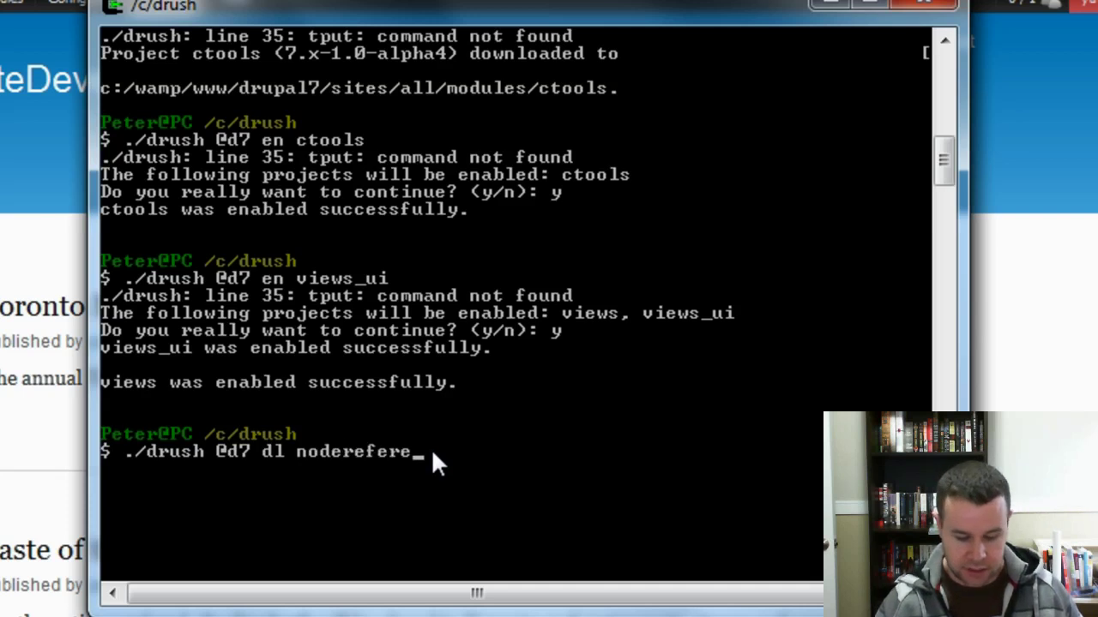
pyautogui.write('nce_url')
pyautogui.press('Return')
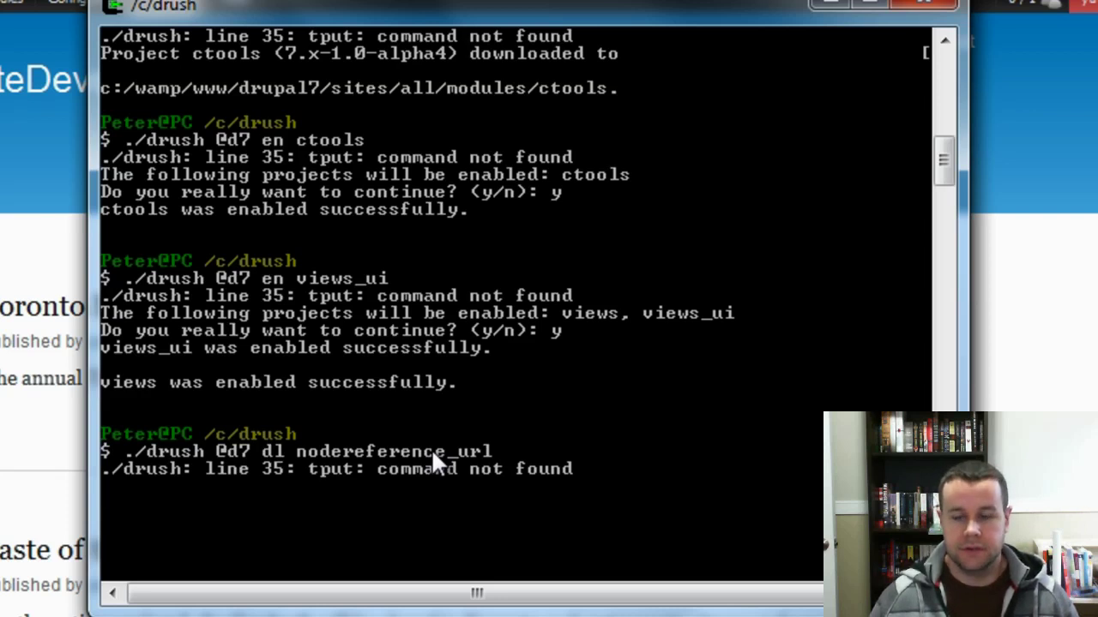
pyautogui.write('./drush @d7 dl nod')
pyautogui.press('BackSpace')
pyautogui.press('BackSpace')
pyautogui.press('BackSpace')
pyautogui.write('re')
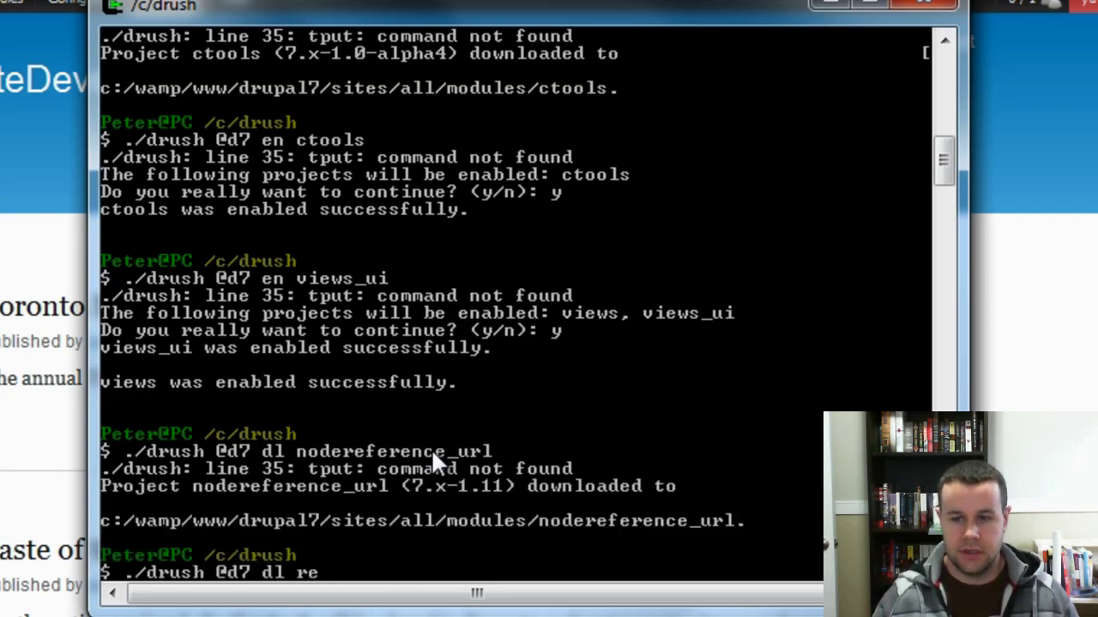
pyautogui.write('ferences')
pyautogui.press('Return')
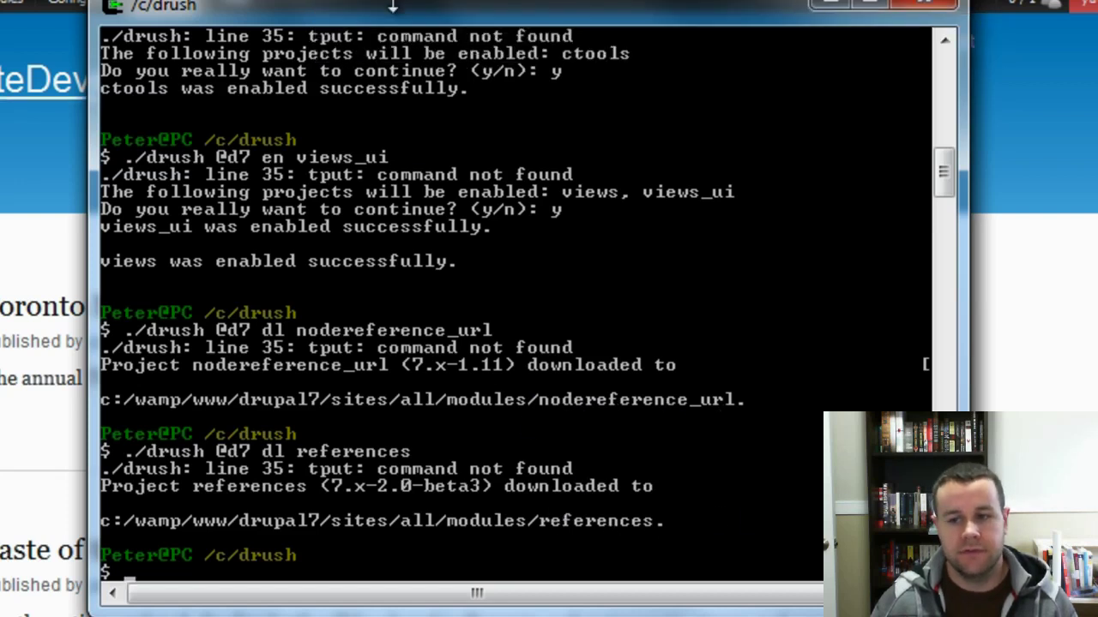
pyautogui.moveTo(410, 7); pyautogui.dragTo(0, 45)
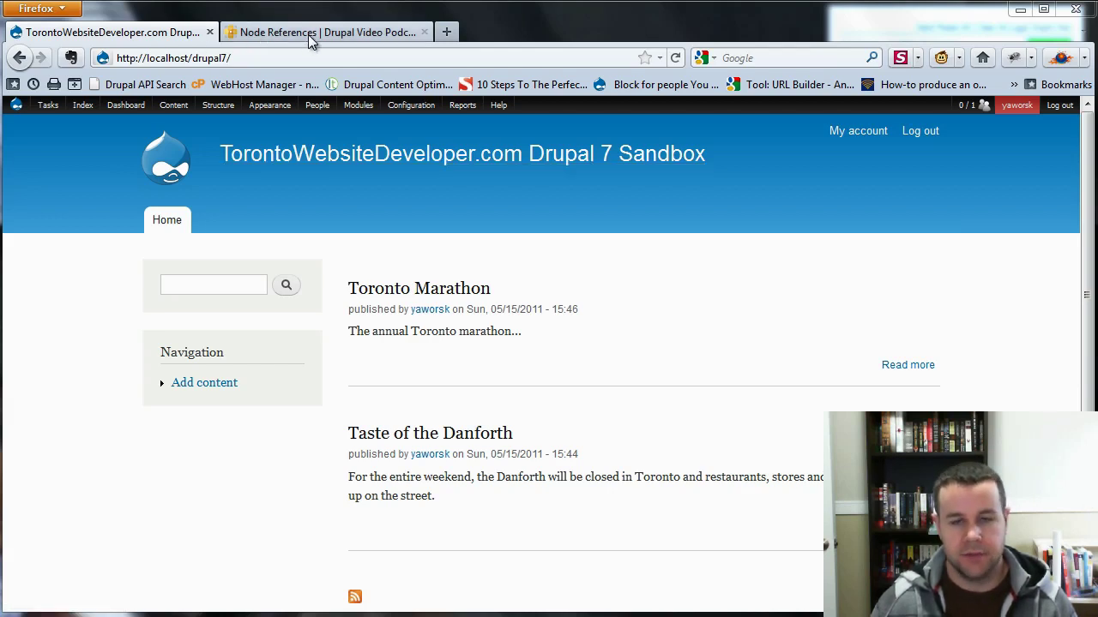
# Enable Node Reference, Node Reference URL Widget, References and User Reference modules and save.
pyautogui.moveTo(166, 117)
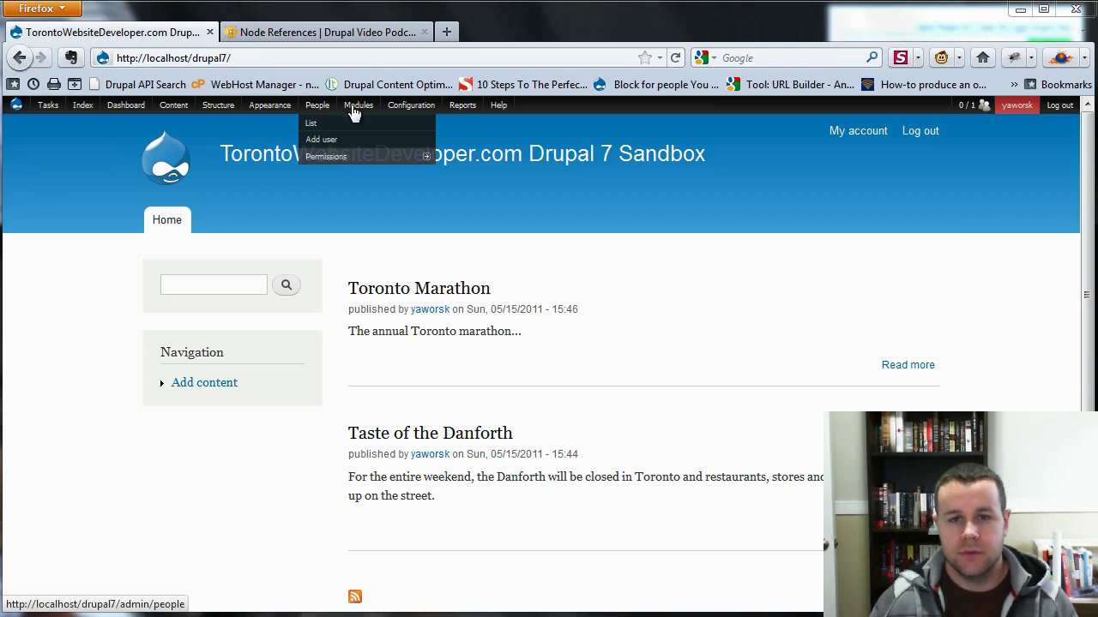
pyautogui.click(348, 124)
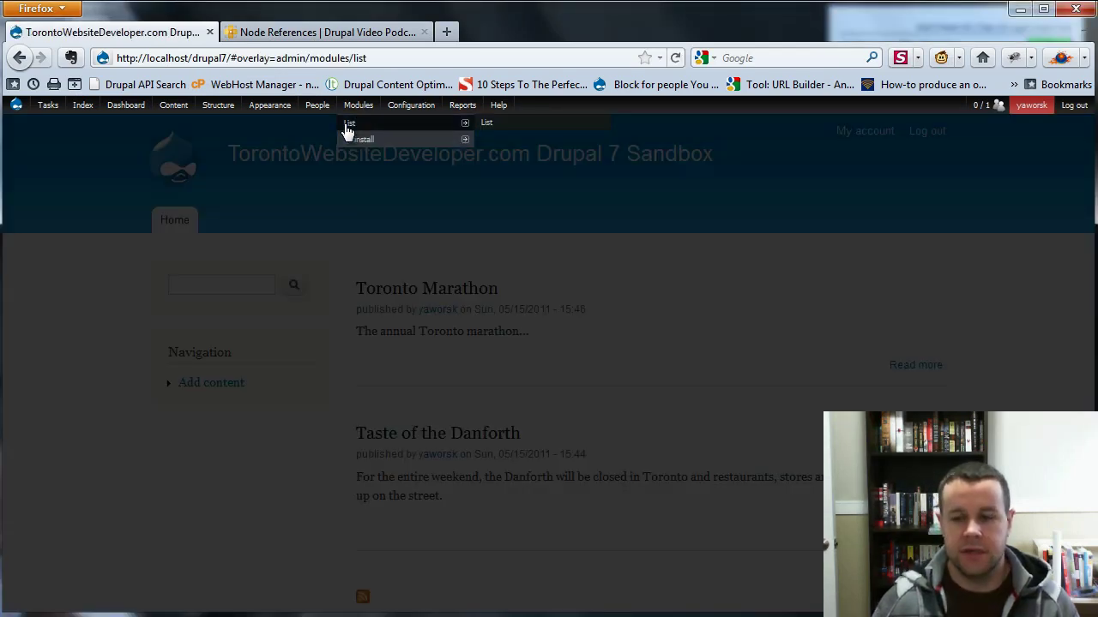
pyautogui.scroll(-5, 1087, 365)
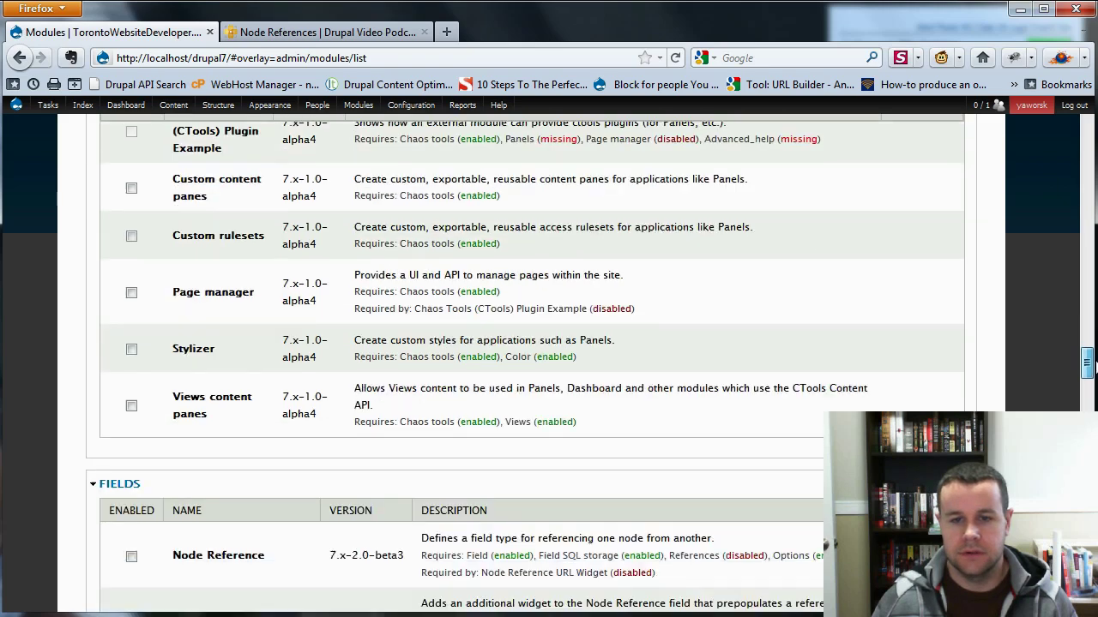
pyautogui.moveTo(1091, 367); pyautogui.dragTo(1087, 387)
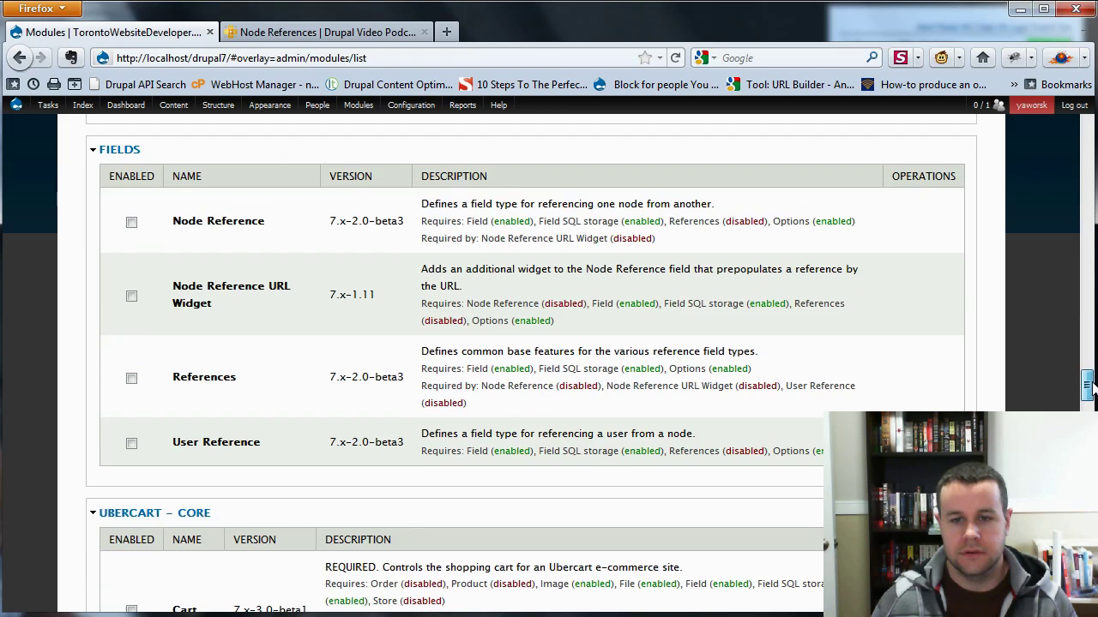
pyautogui.click(131, 223)
pyautogui.click(131, 297)
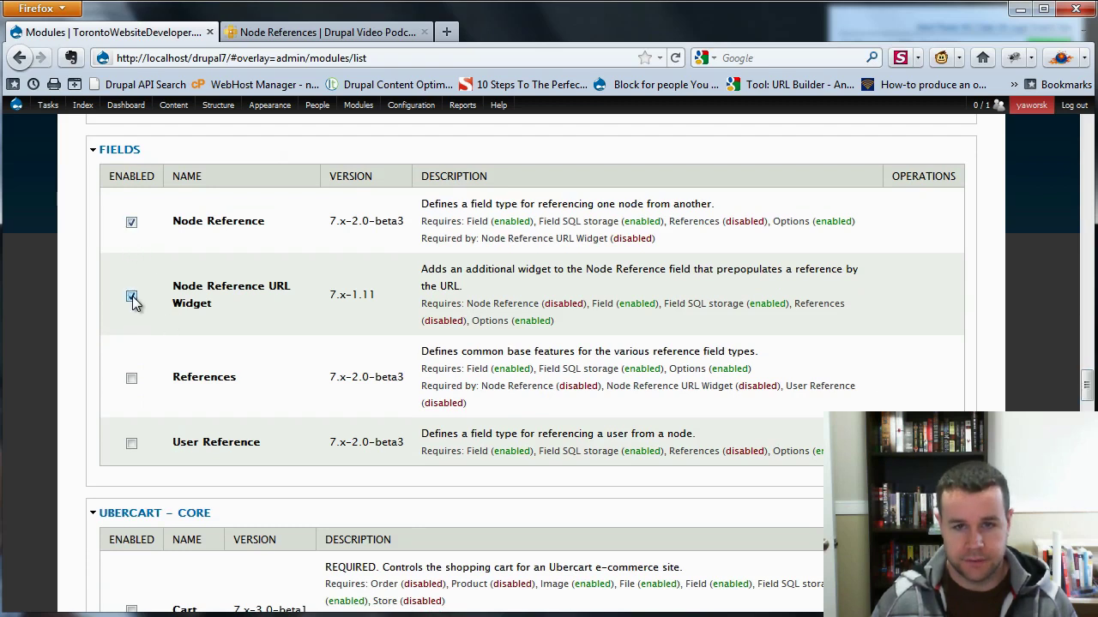
pyautogui.click(131, 379)
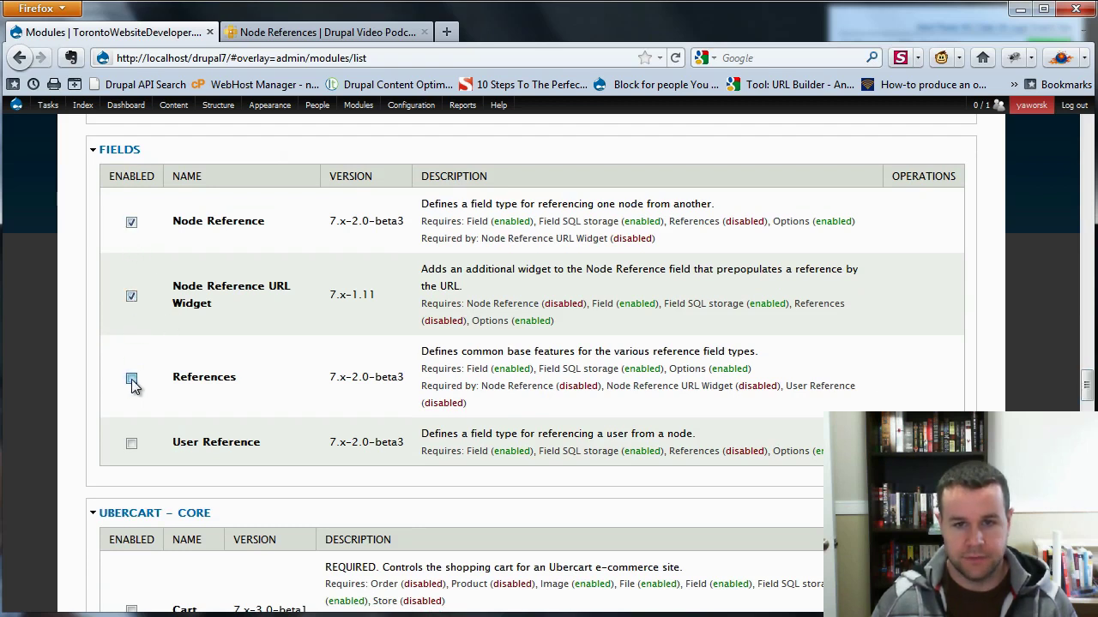
pyautogui.click(132, 443)
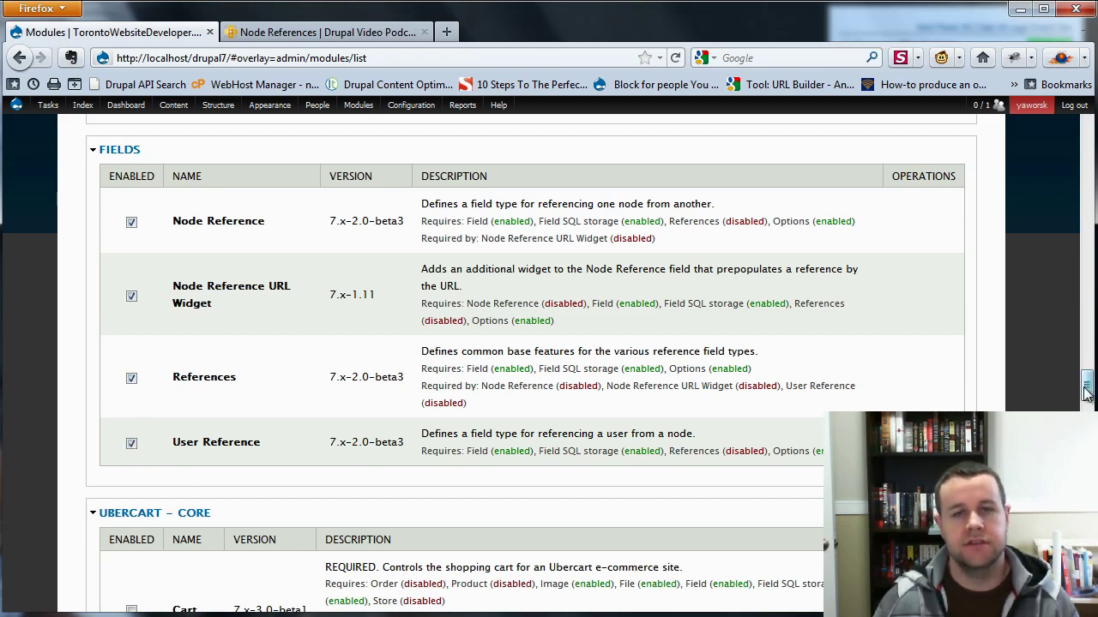
pyautogui.moveTo(1086, 384); pyautogui.dragTo(1085, 592)
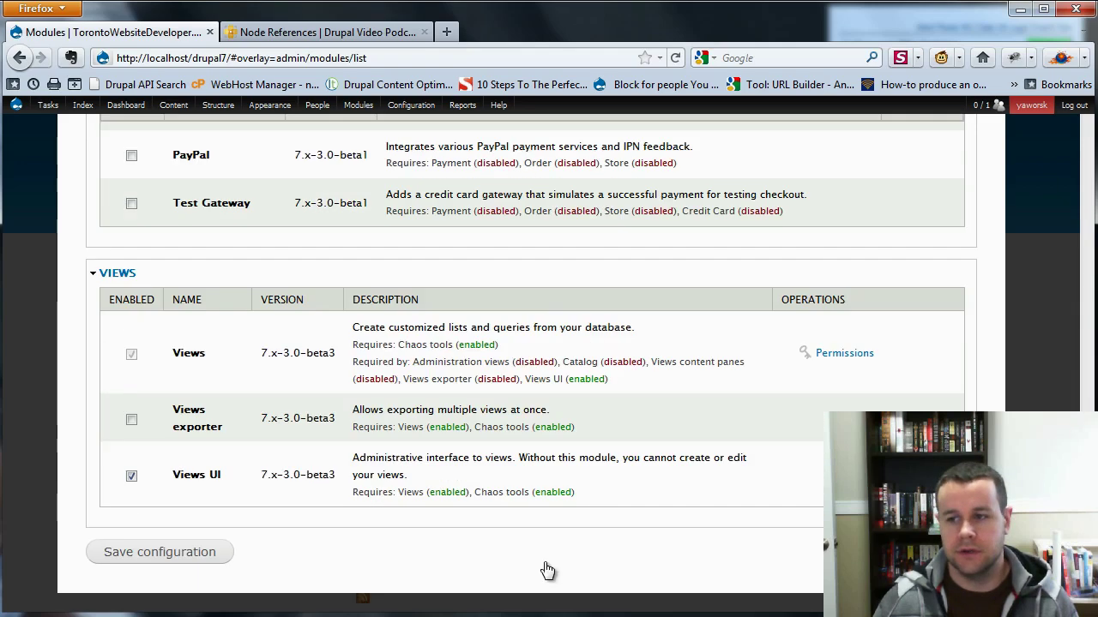
pyautogui.click(177, 552)
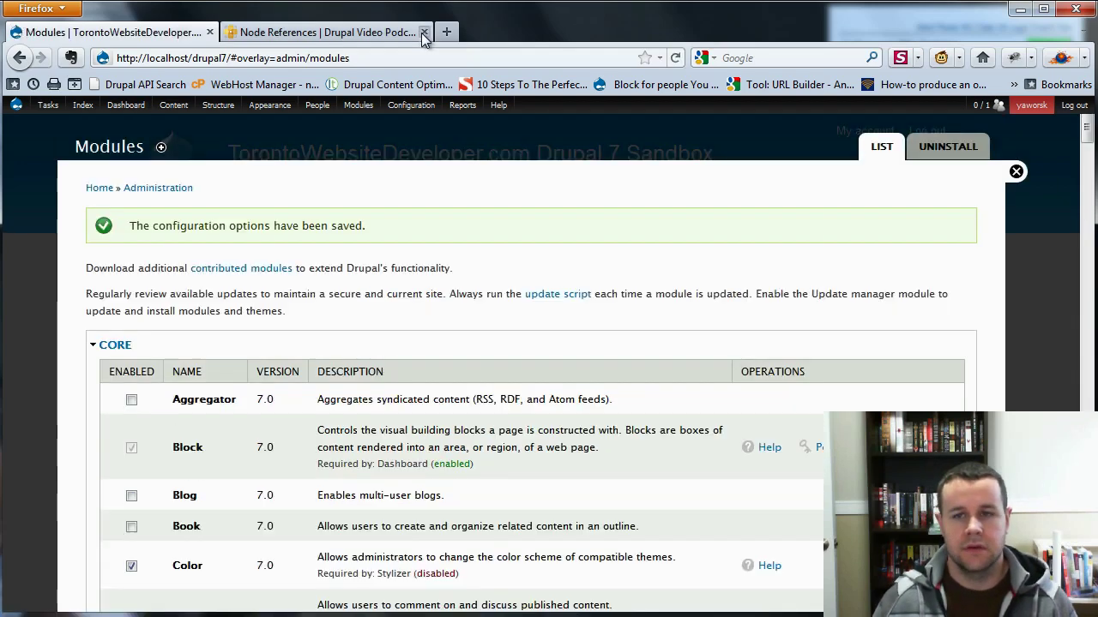
# Close the podcast tab and Modules overlay, then open Registration's Manage fields page.
pyautogui.middleClick(246, 41)
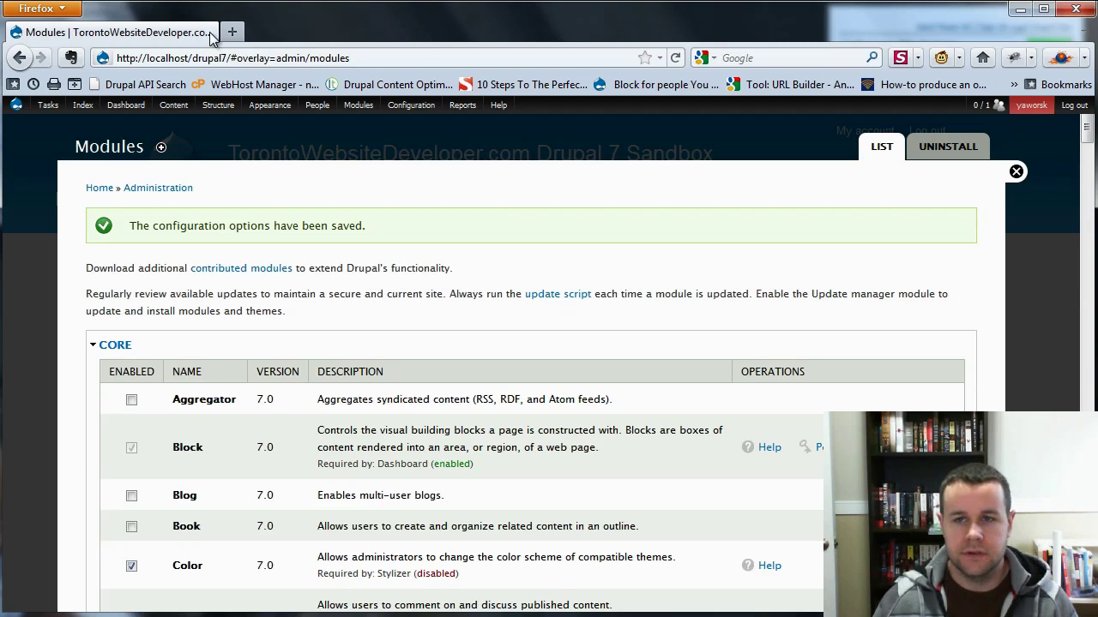
pyautogui.click(1017, 174)
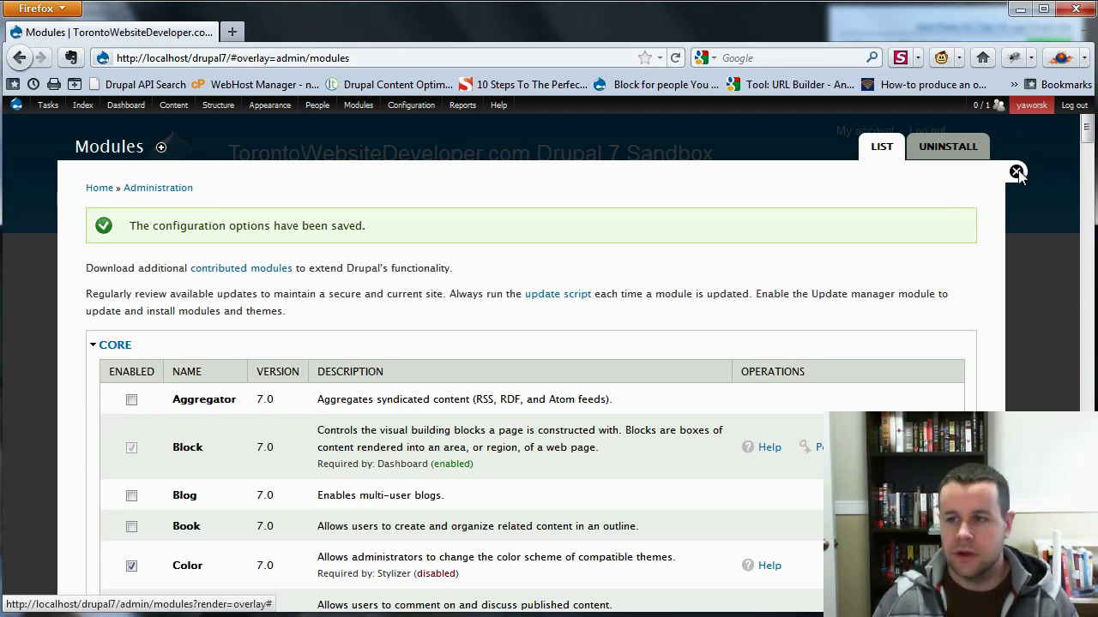
pyautogui.moveTo(164, 109)
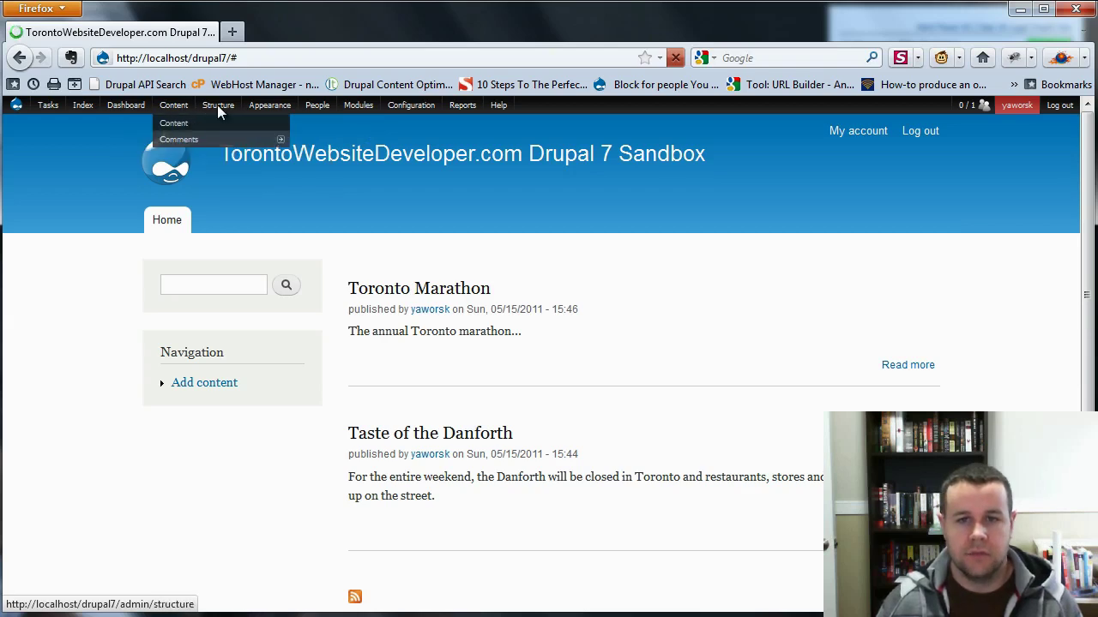
pyautogui.moveTo(229, 117)
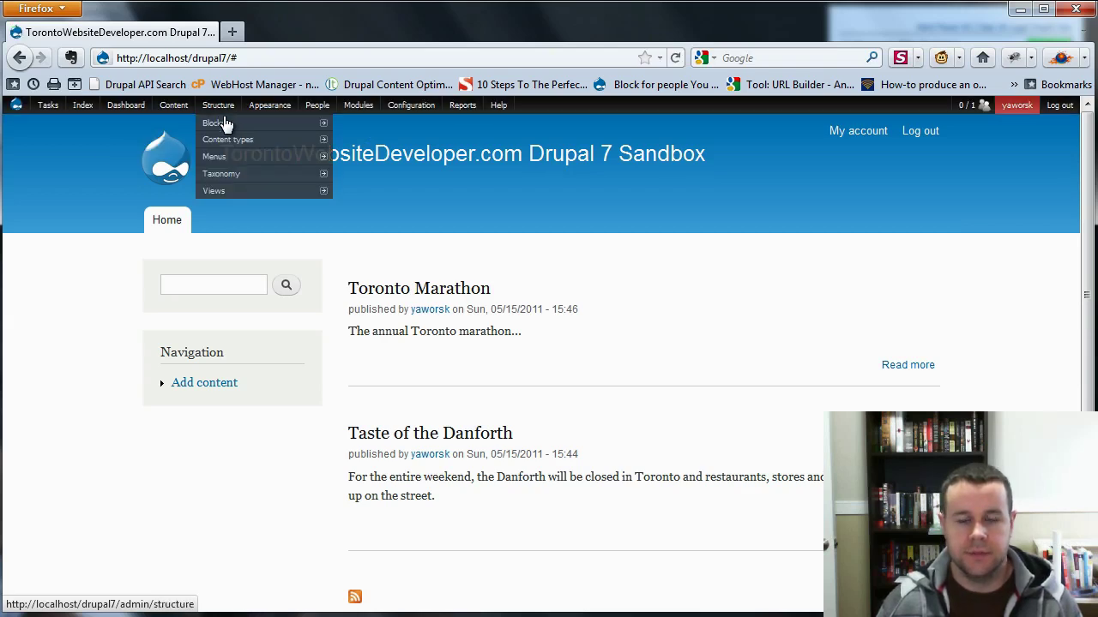
pyautogui.moveTo(300, 140)
pyautogui.moveTo(401, 213)
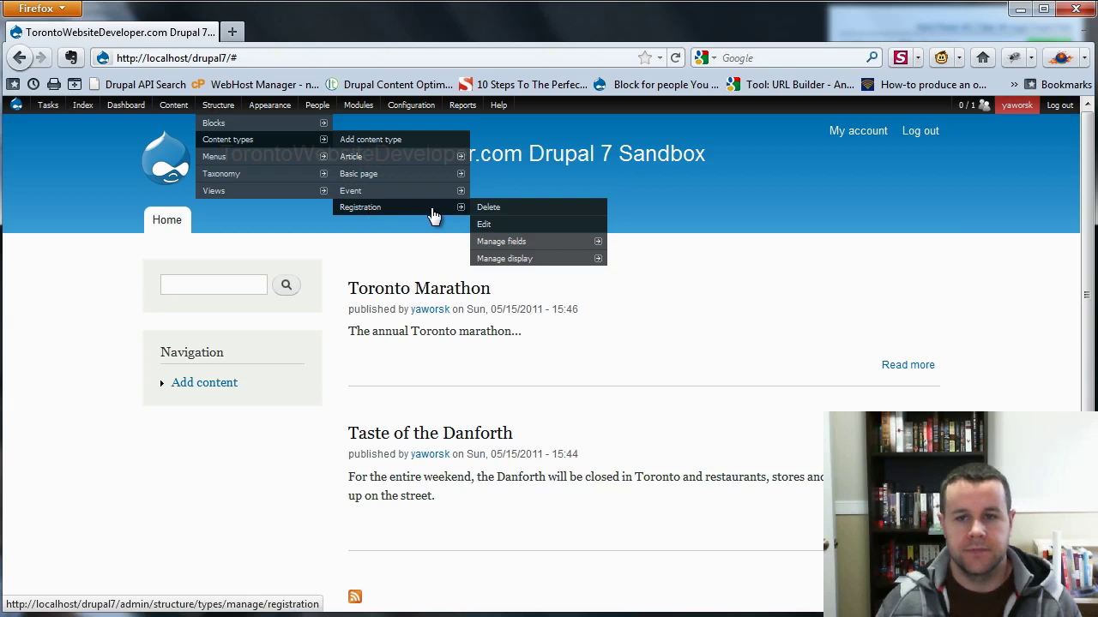
pyautogui.click(502, 245)
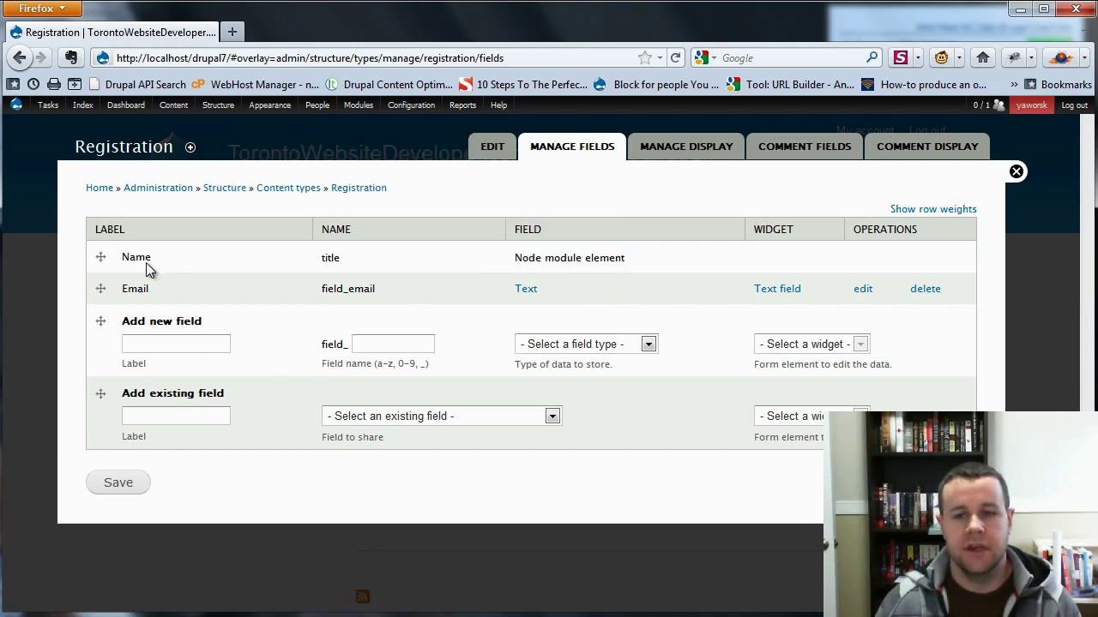
# Add field 'Event' (nodereference_event) of type Node reference with the Reference from URL widget.
pyautogui.click(213, 345)
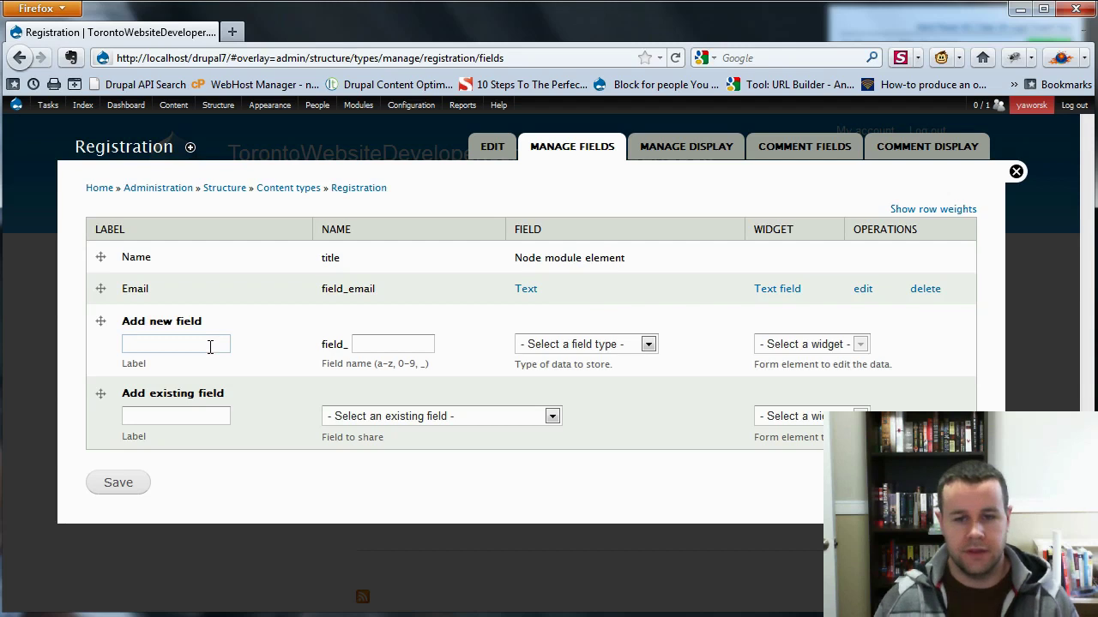
pyautogui.write('Ev')
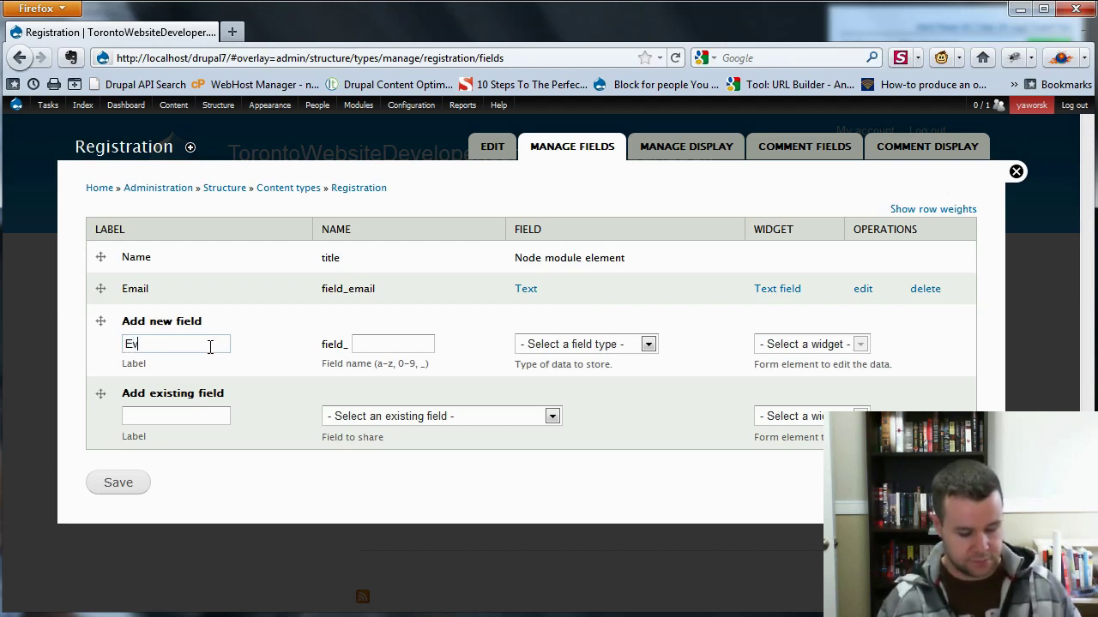
pyautogui.write('ent L')
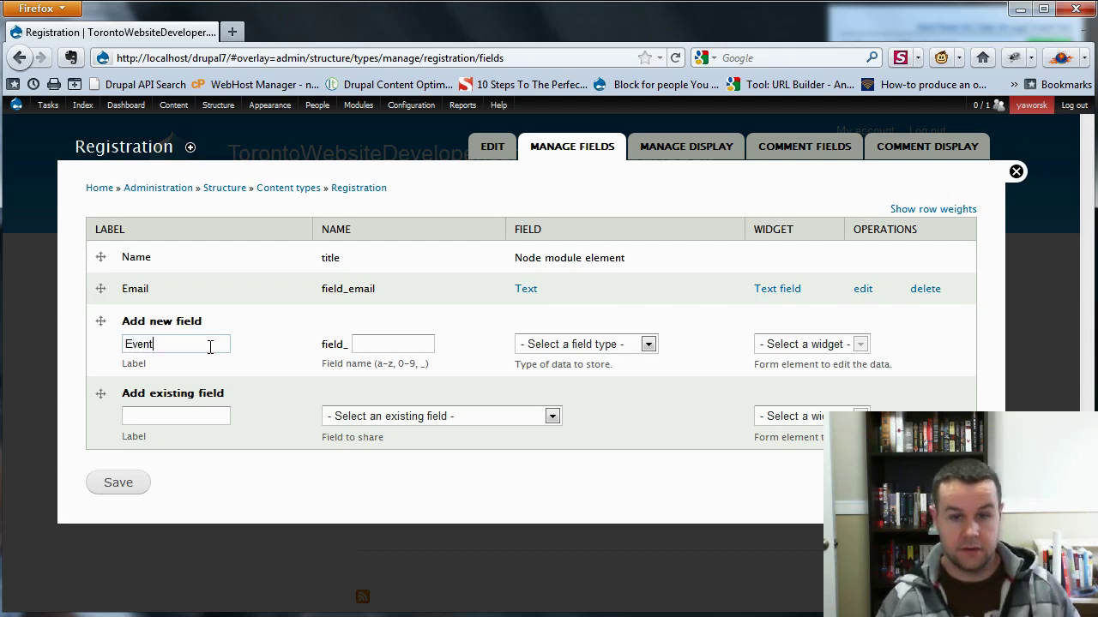
pyautogui.press('Tab')
pyautogui.write('node')
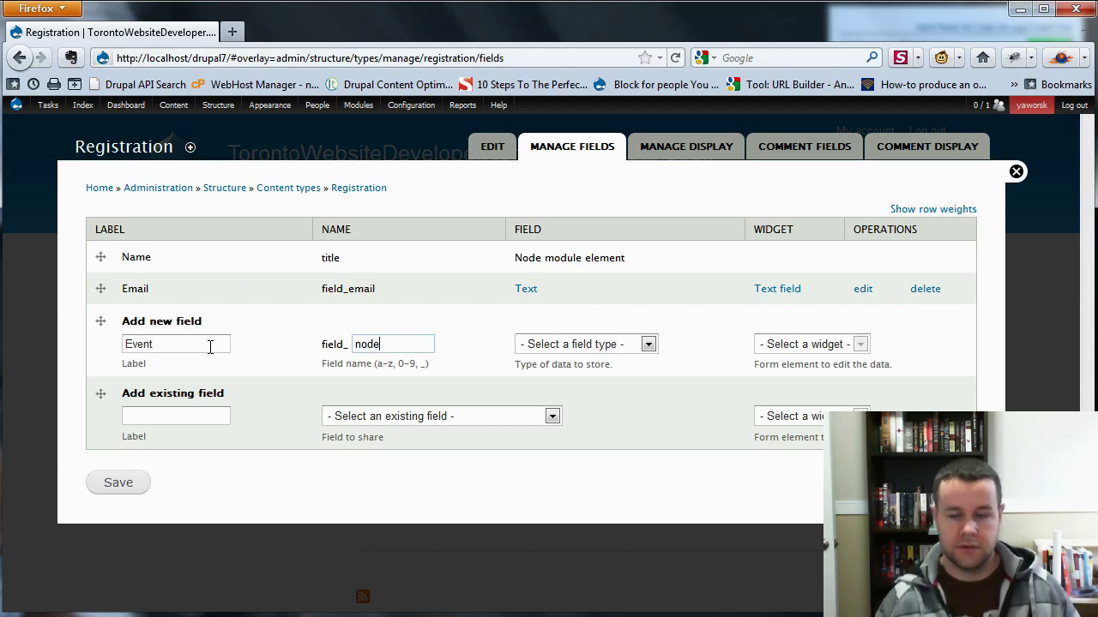
pyautogui.write('reference_event')
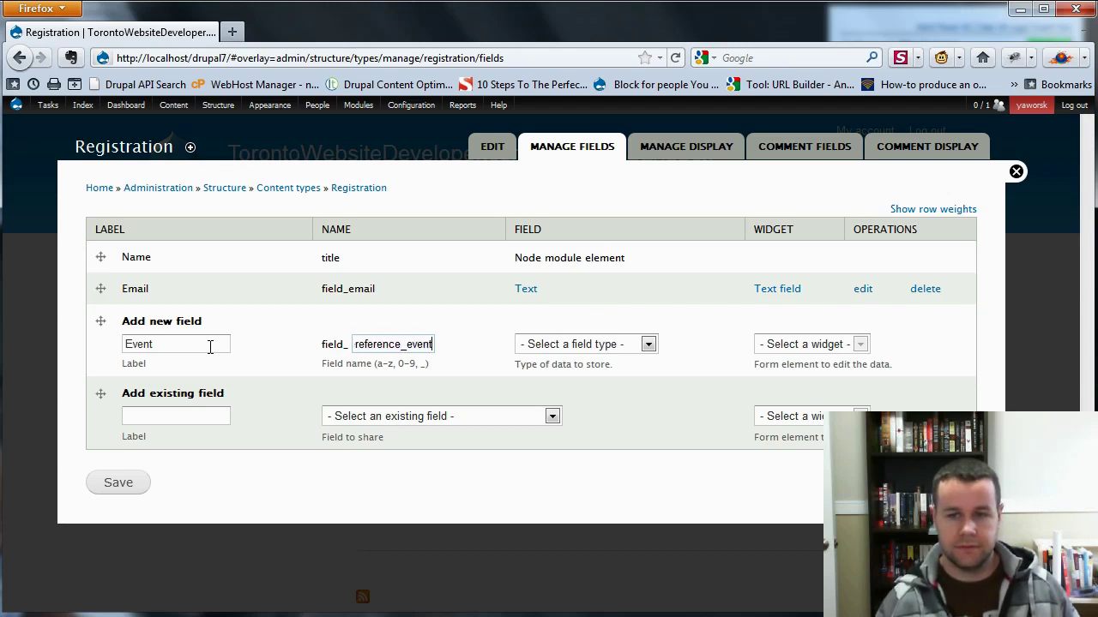
pyautogui.click(645, 347)
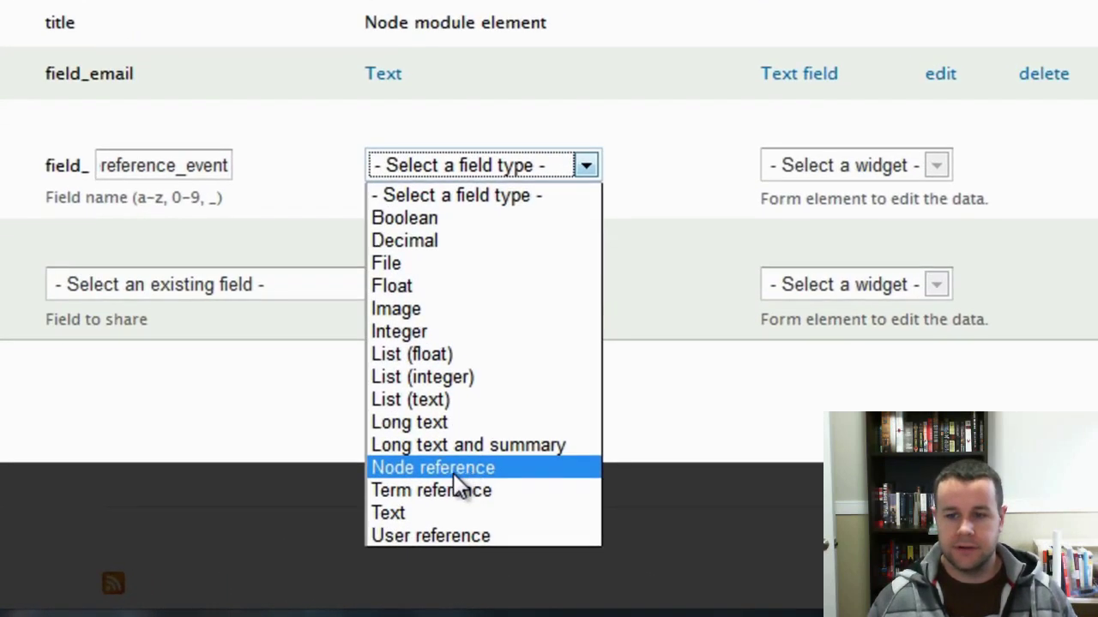
pyautogui.click(454, 472)
pyautogui.click(907, 163)
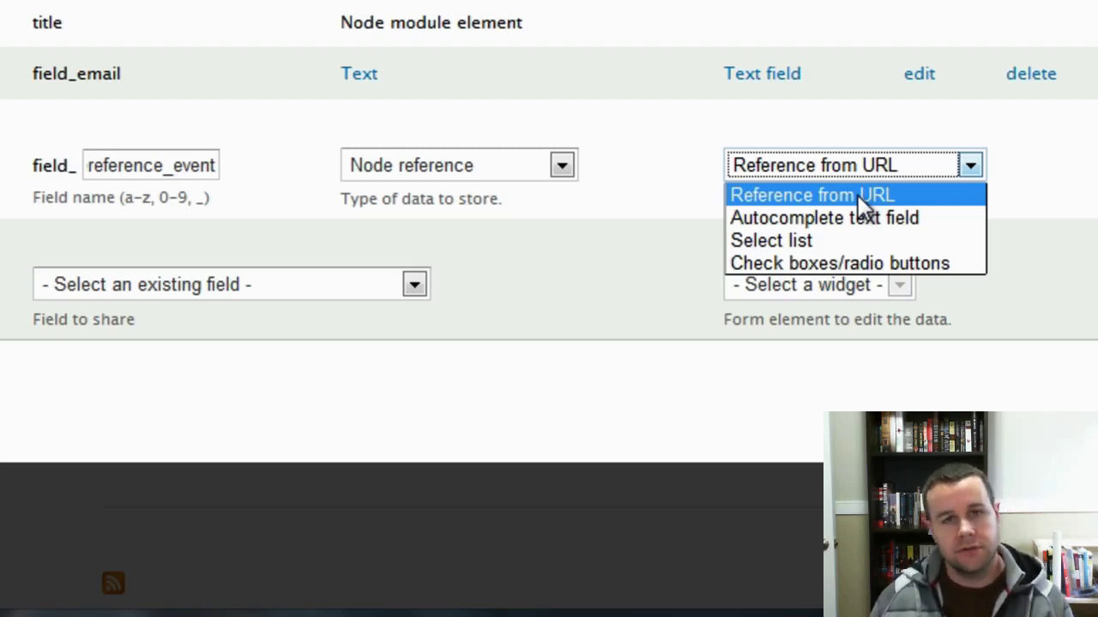
pyautogui.click(860, 202)
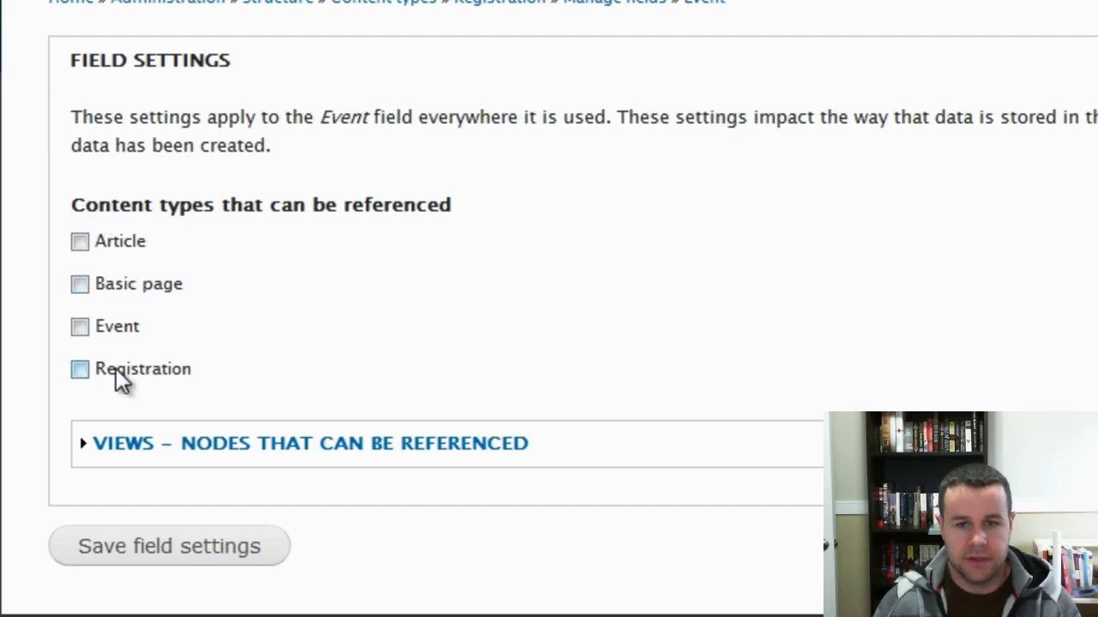
# Restrict the Event field to reference only Event content and expand the Views options.
pyautogui.click(81, 335)
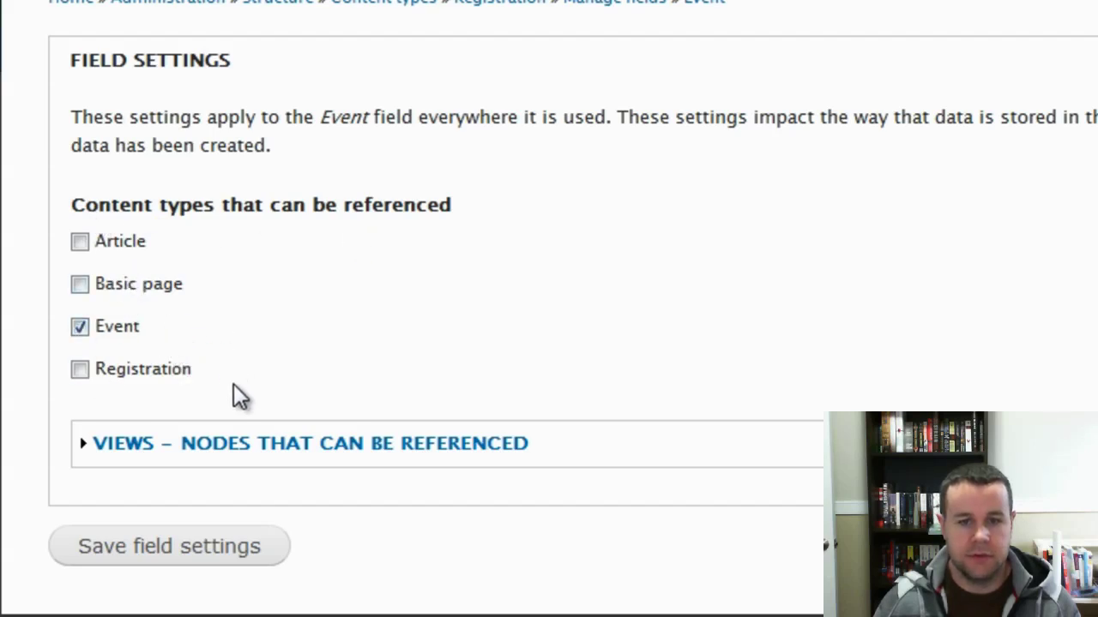
pyautogui.click(256, 448)
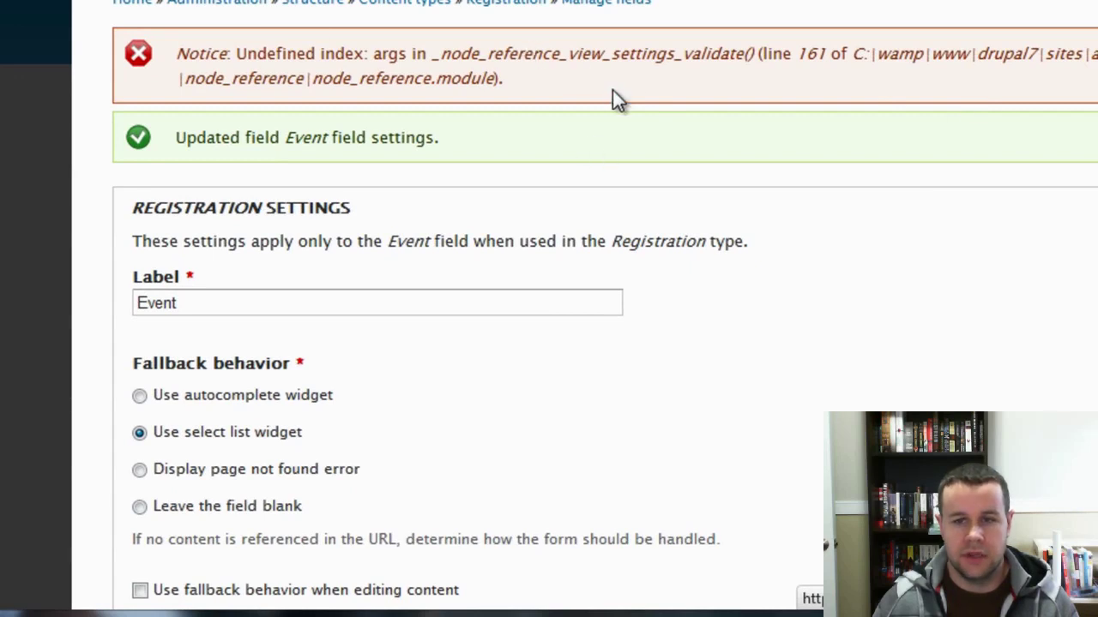
# Set the fallback widget to autocomplete and also show the link on teaser views.
pyautogui.scroll(-3, 651, 253)
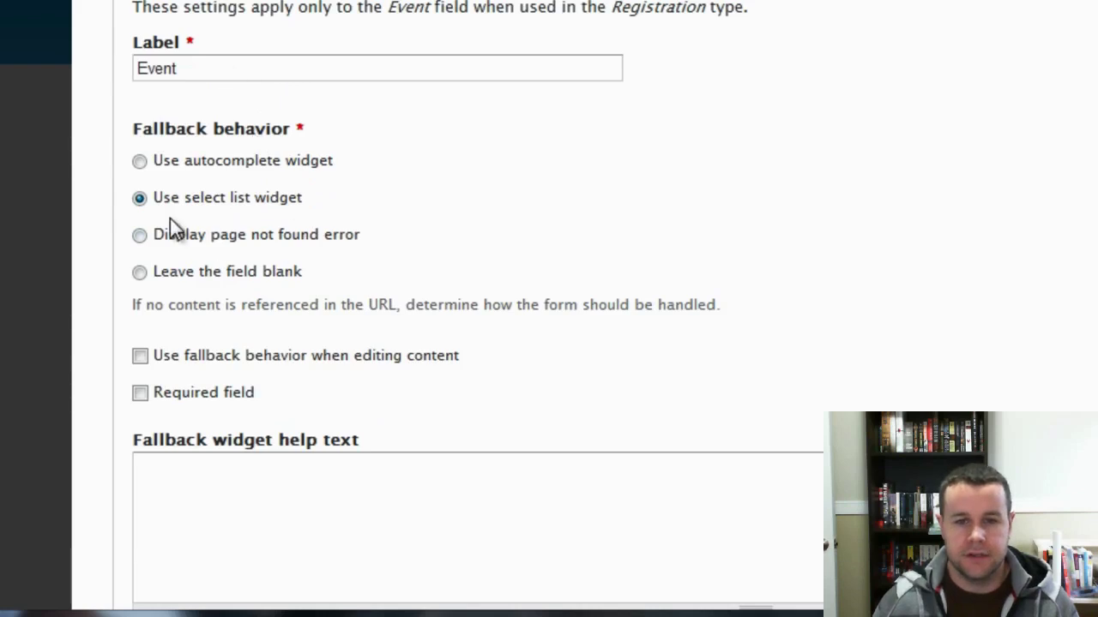
pyautogui.click(139, 161)
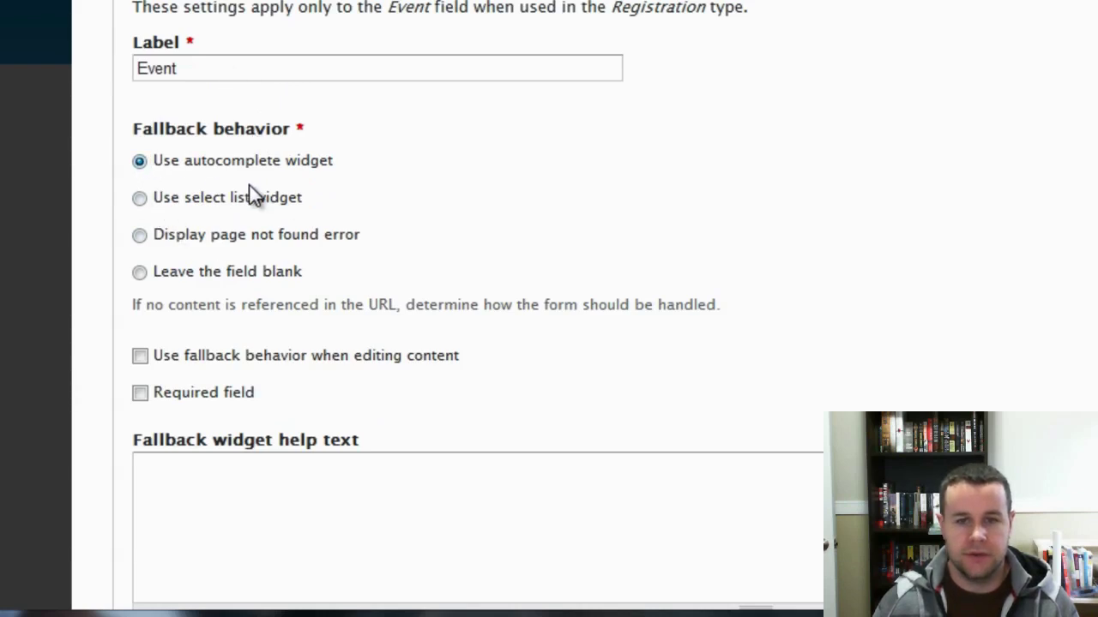
pyautogui.scroll(-3, 438, 208)
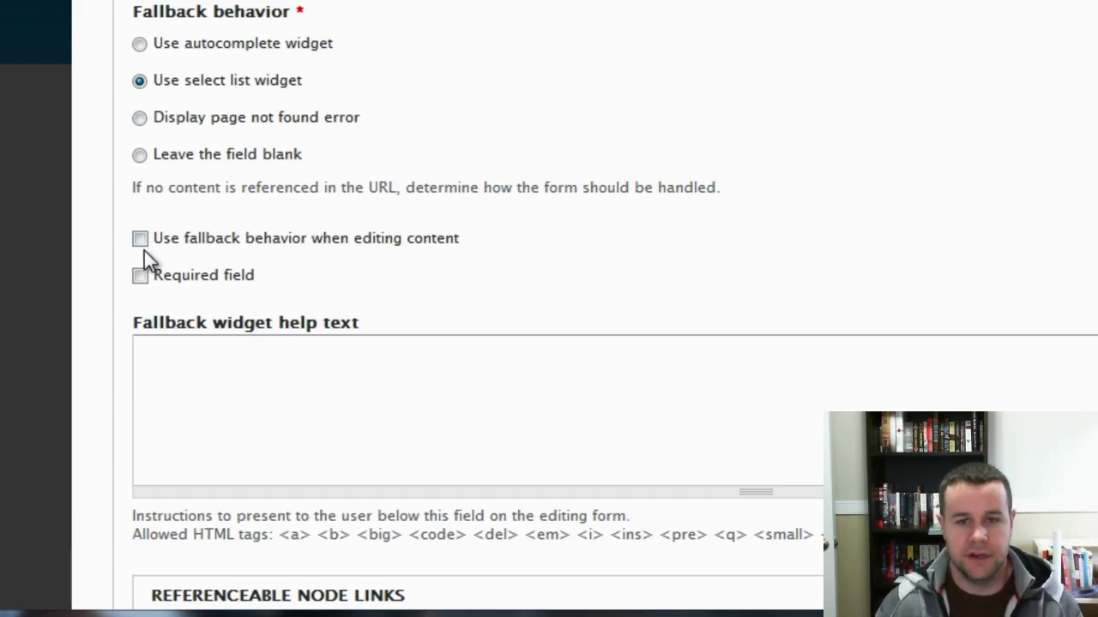
pyautogui.scroll(-2, 369, 242)
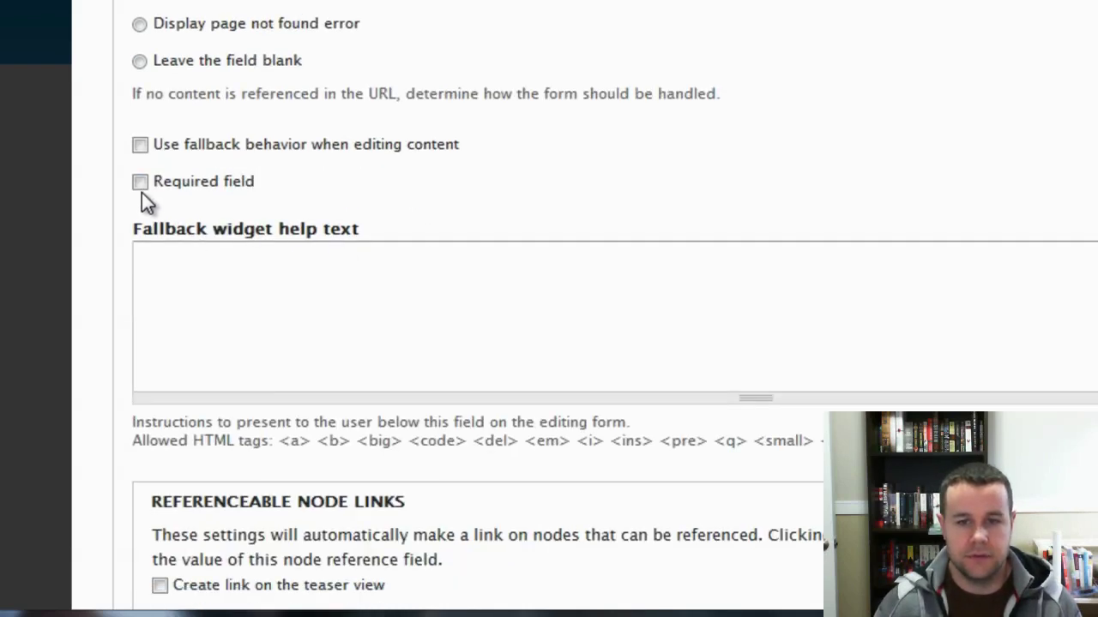
pyautogui.scroll(-5, 522, 189)
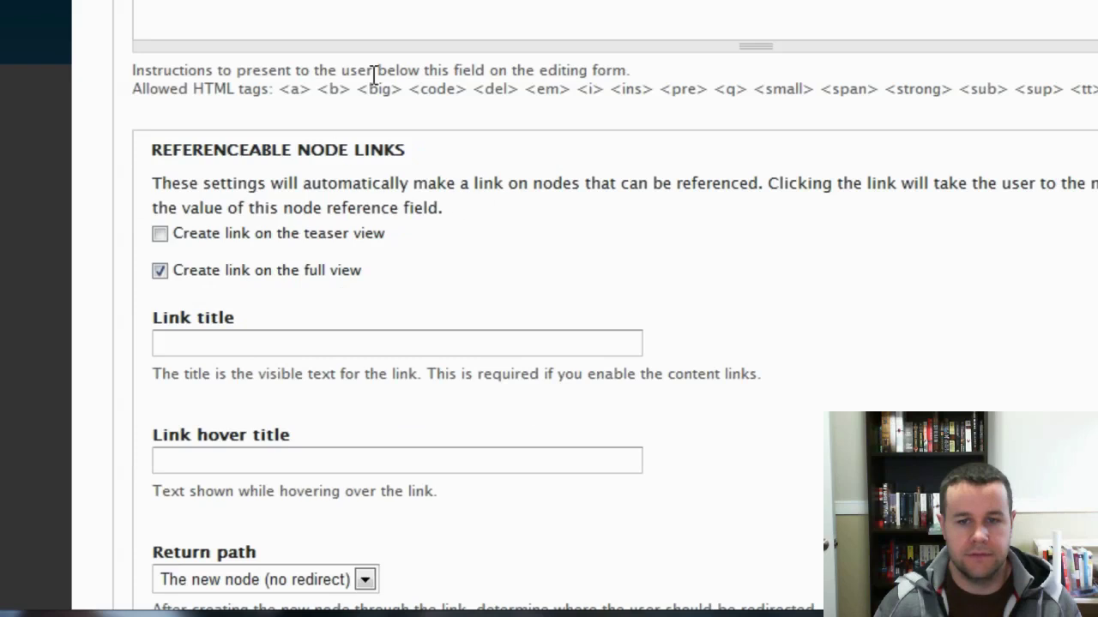
pyautogui.scroll(3, 243, 269)
pyautogui.scroll(-5, 466, 277)
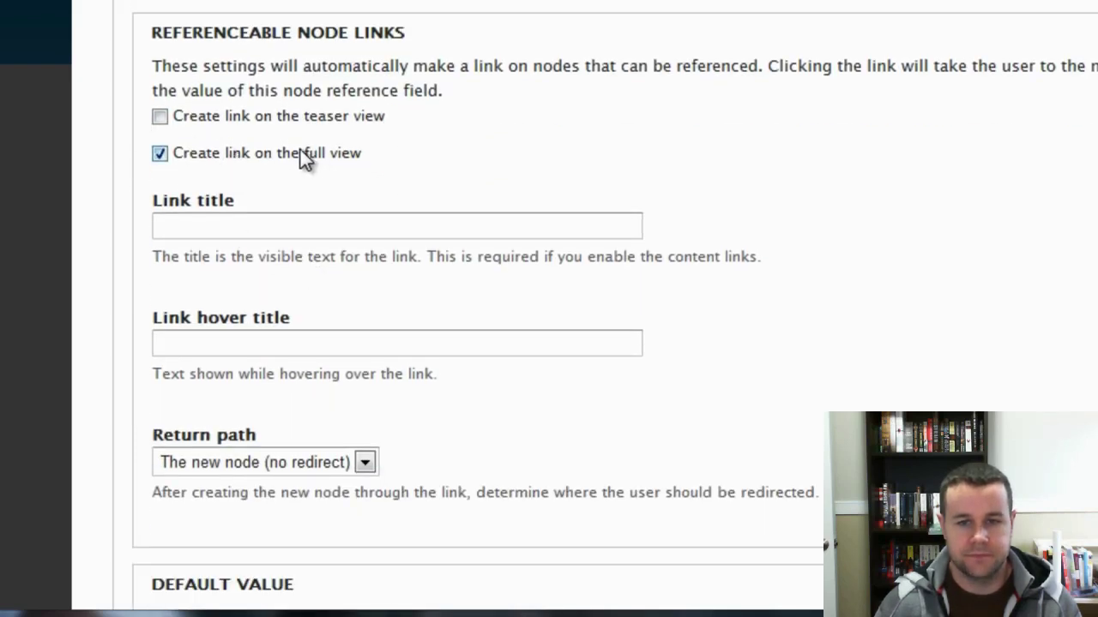
pyautogui.click(160, 119)
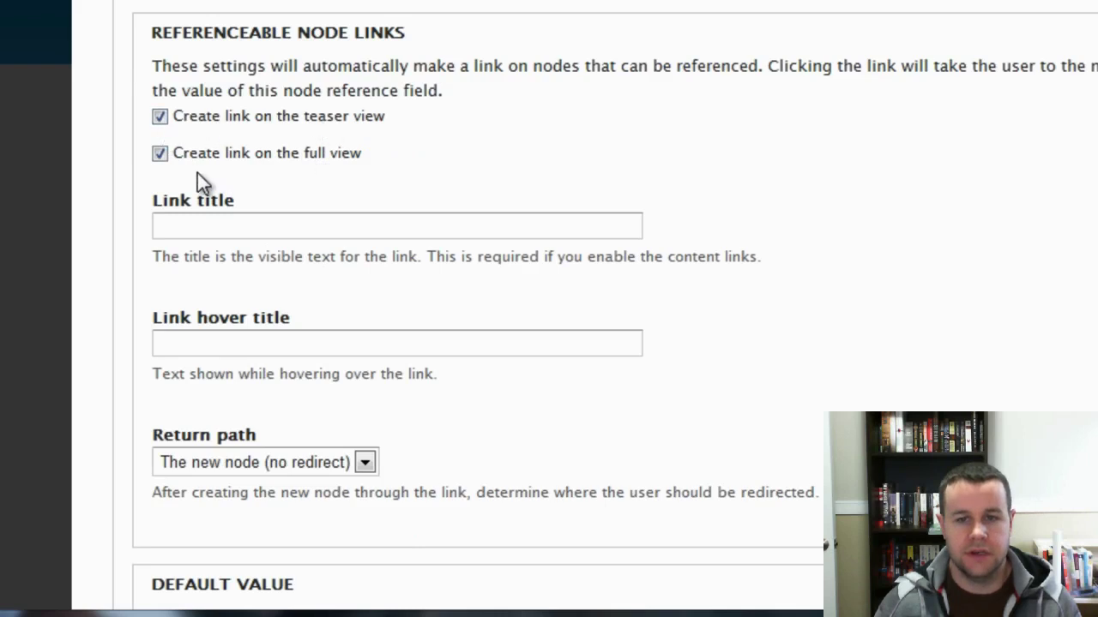
# Set link title 'Register for this event' and hover text 'Just provide your email and name to sign up'.
pyautogui.click(215, 226)
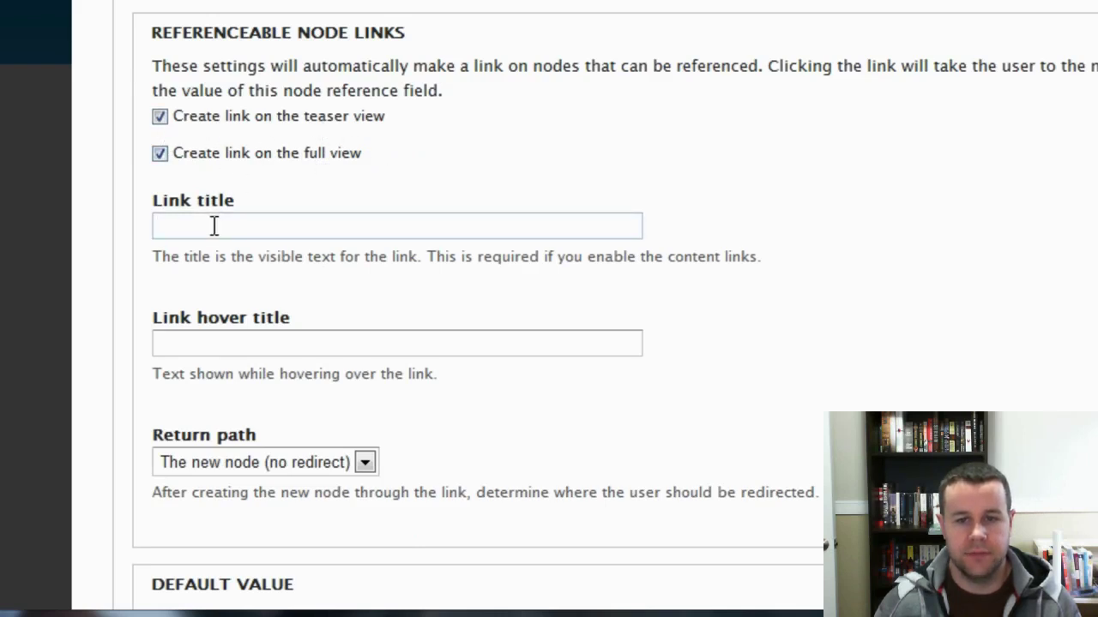
pyautogui.write('Sign up for this')
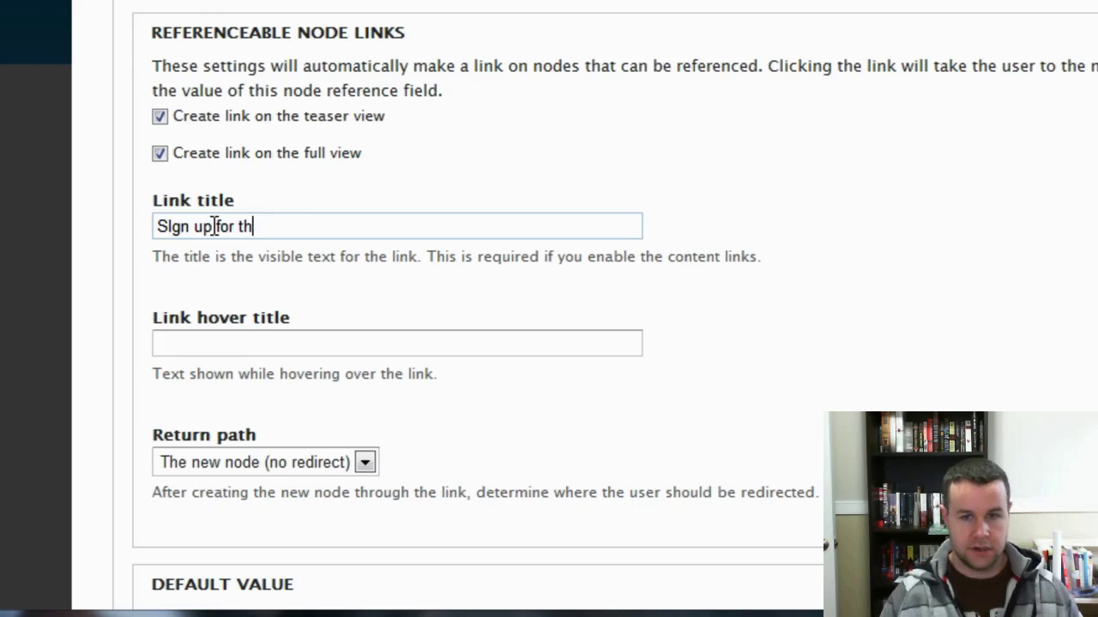
pyautogui.press('BackSpace')
pyautogui.press('BackSpace')
pyautogui.press('BackSpace')
pyautogui.press('BackSpace')
pyautogui.press('BackSpace')
pyautogui.press('BackSpace')
pyautogui.press('BackSpace')
pyautogui.press('BackSpace')
pyautogui.press('BackSpace')
pyautogui.press('BackSpace')
pyautogui.press('BackSpace')
pyautogui.press('BackSpace')
pyautogui.press('BackSpace')
pyautogui.press('BackSpace')
pyautogui.write('Register f')
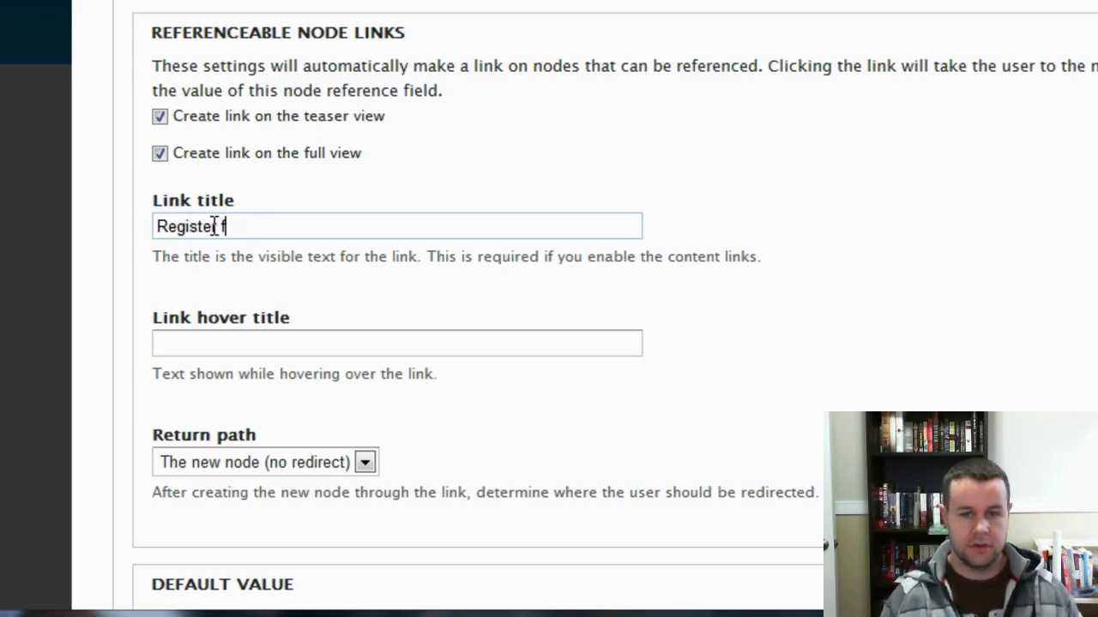
pyautogui.write('or this event')
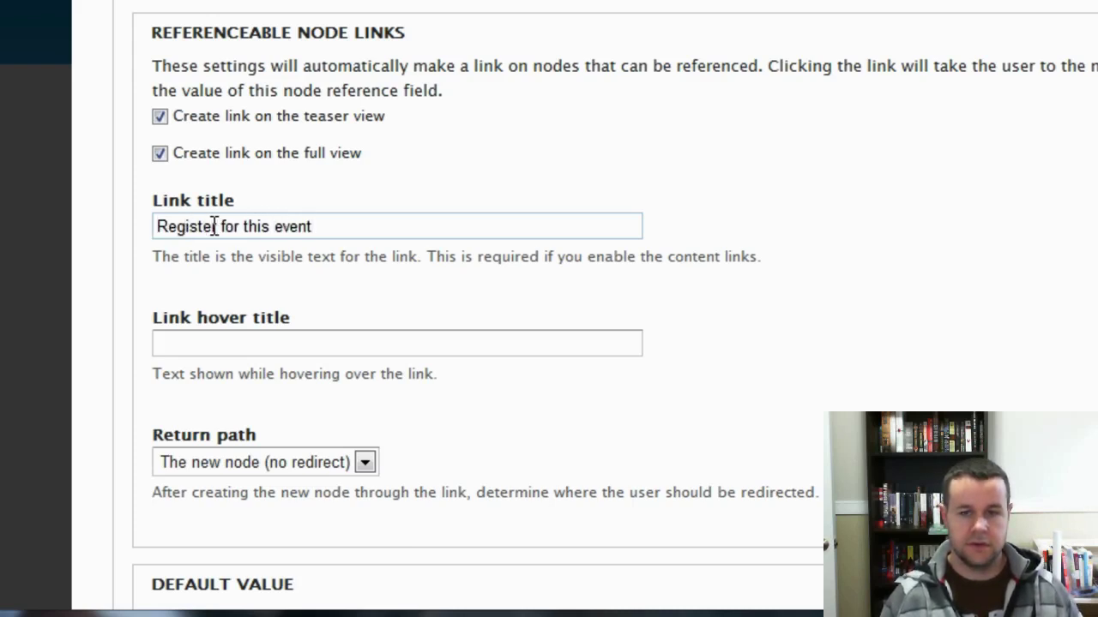
pyautogui.click(218, 342)
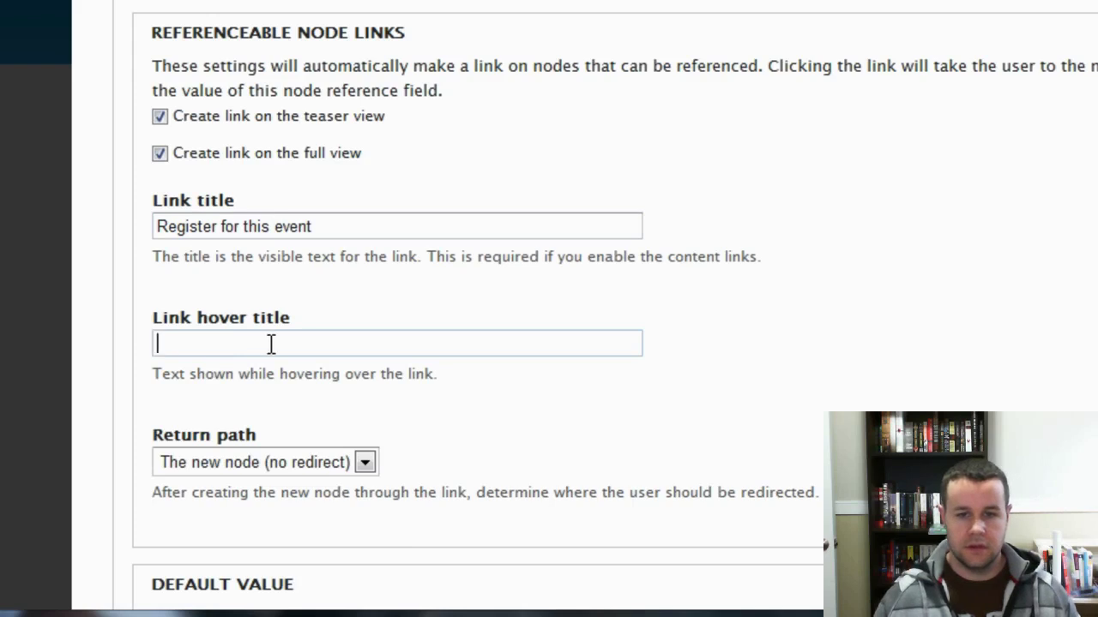
pyautogui.write('Just provide yo')
pyautogui.write('ur e')
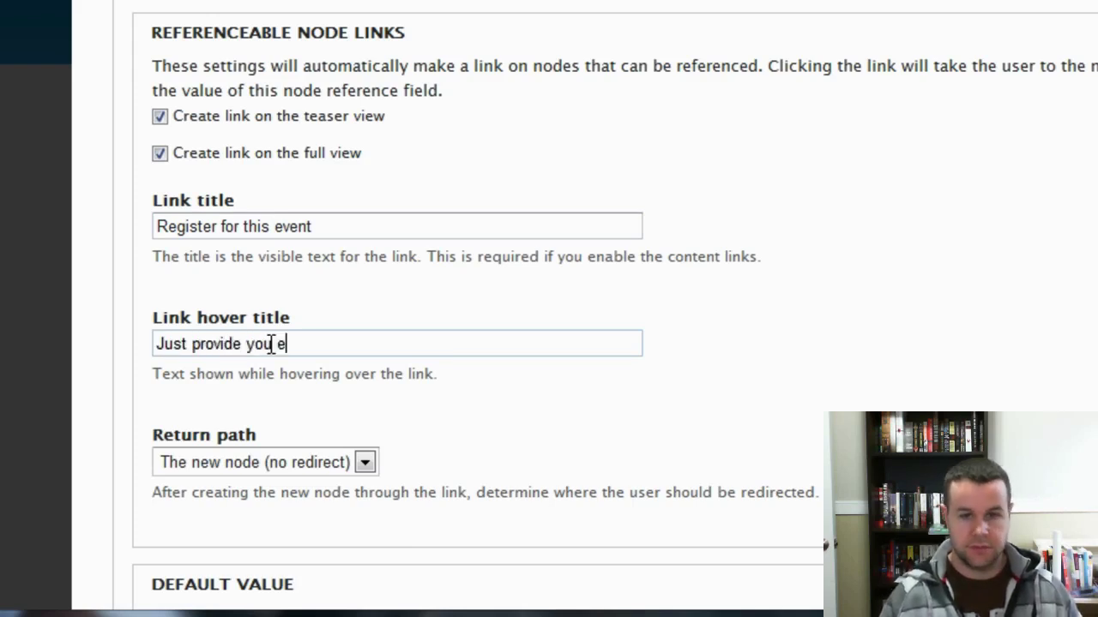
pyautogui.write('mail and name to sign ')
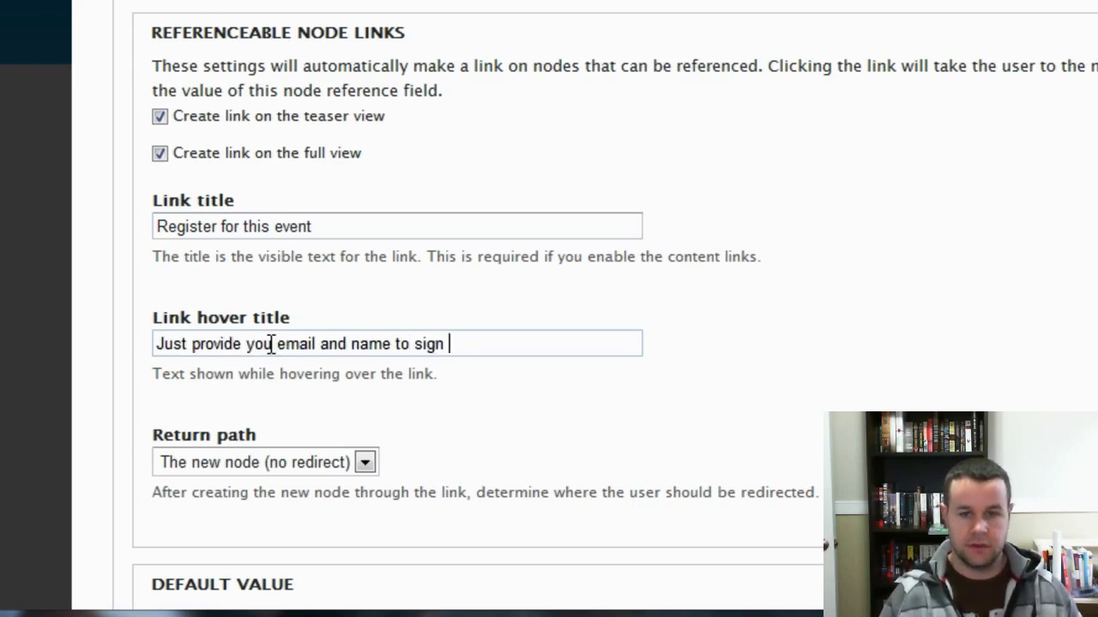
pyautogui.write('up')
# Set the Return path to the referenced node and save the Event field settings.
pyautogui.scroll(-2, 600, 391)
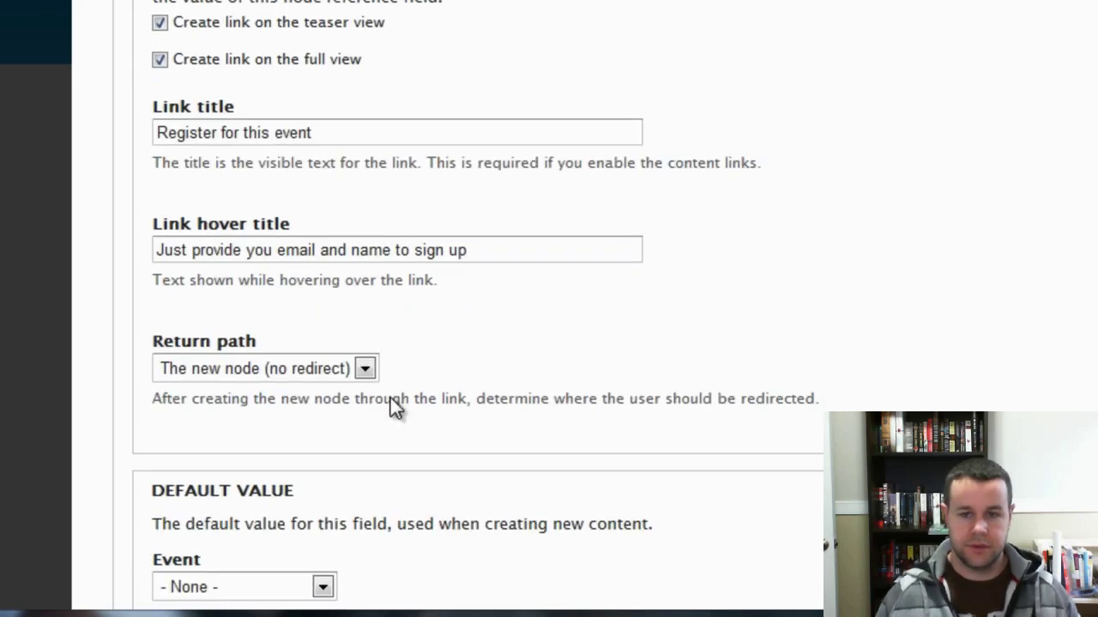
pyautogui.click(341, 369)
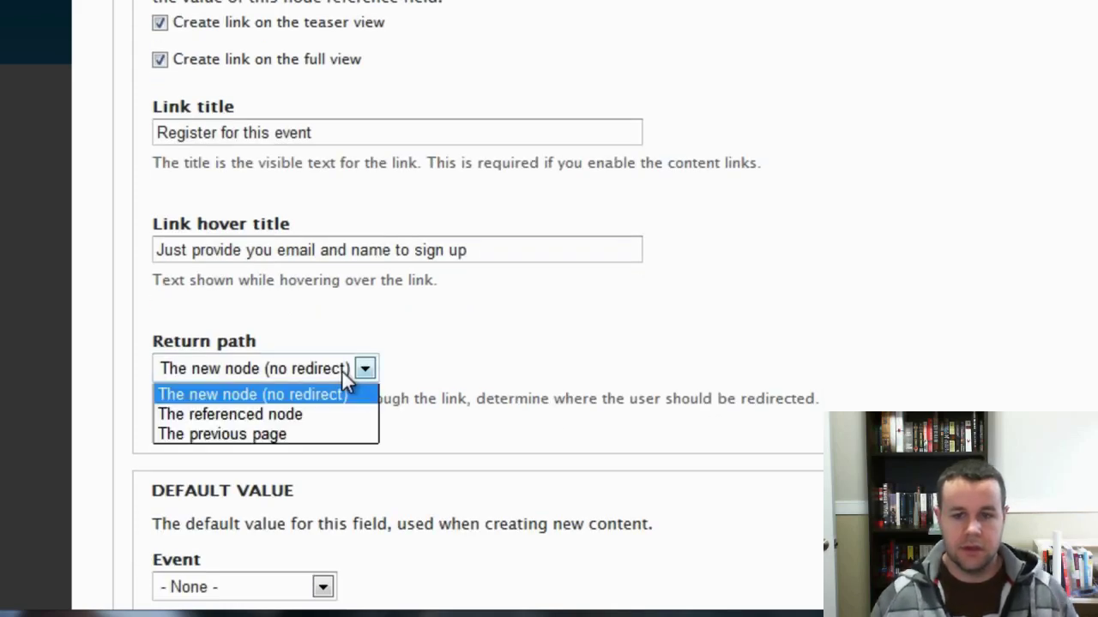
pyautogui.click(303, 416)
pyautogui.scroll(-1, 625, 381)
pyautogui.scroll(-4, 626, 376)
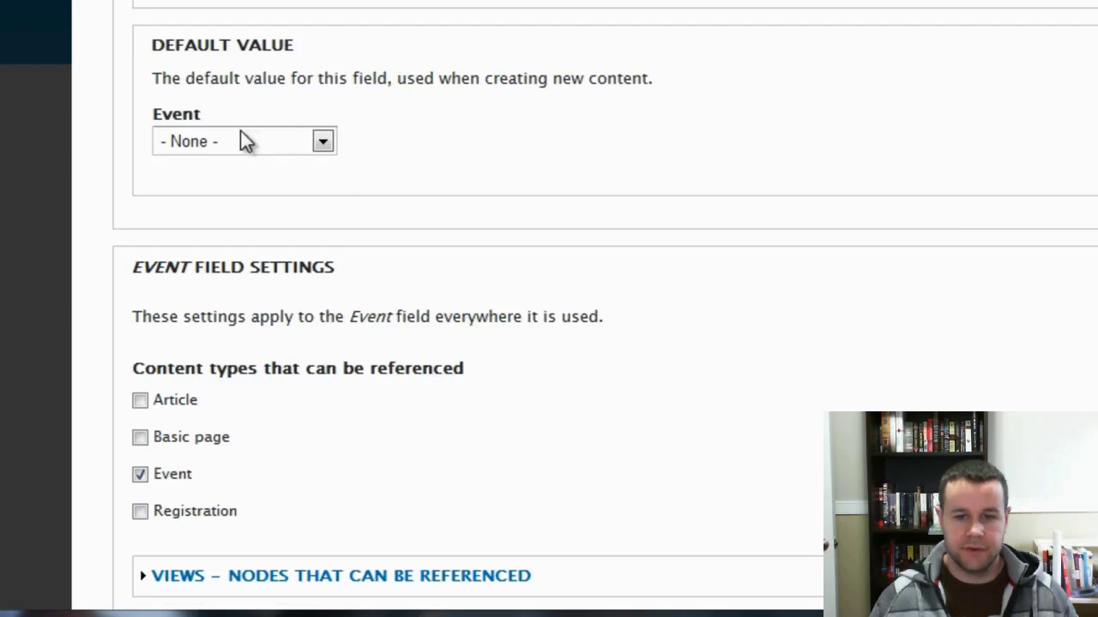
pyautogui.scroll(-2, 240, 378)
pyautogui.click(214, 530)
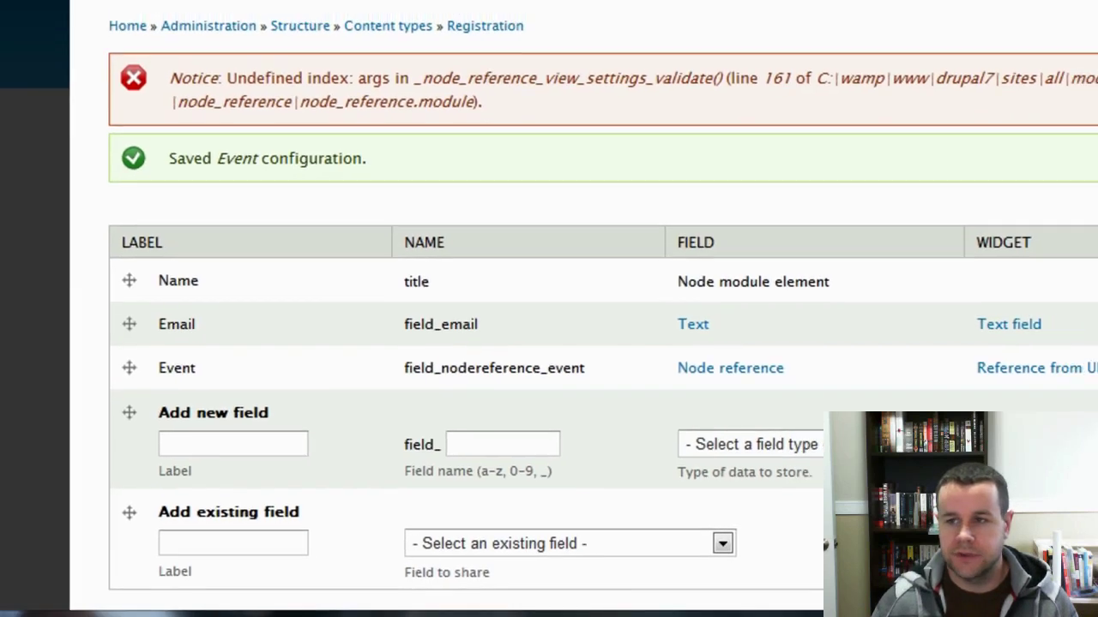
# Open the Toronto Marathon event and check its 'Register for this event' registration form.
pyautogui.click(1089, 1)
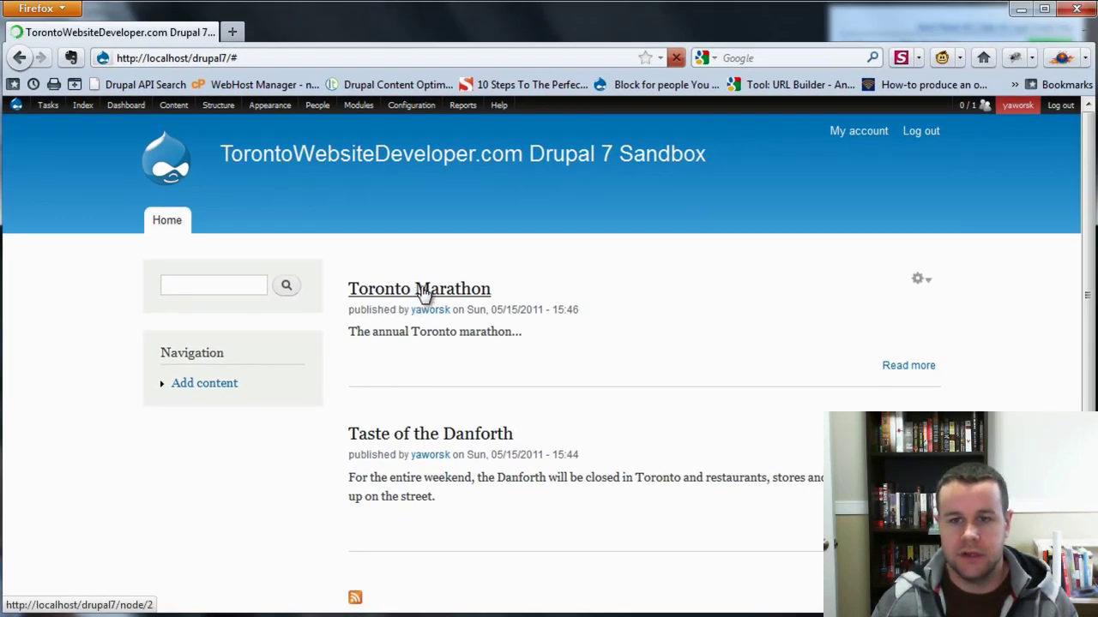
pyautogui.click(417, 296)
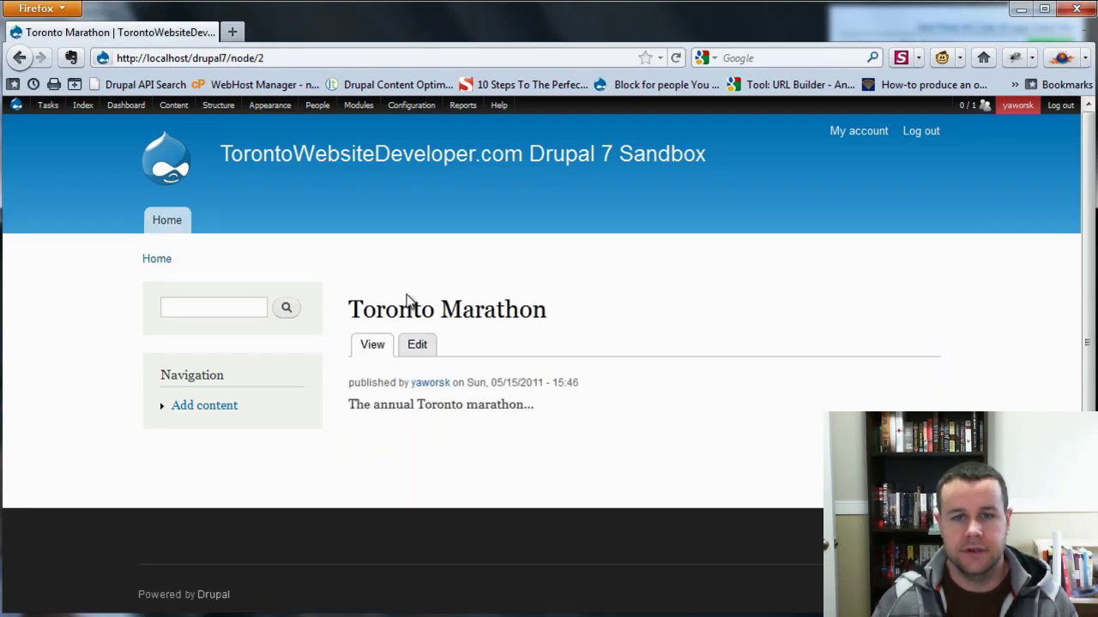
pyautogui.click(909, 429)
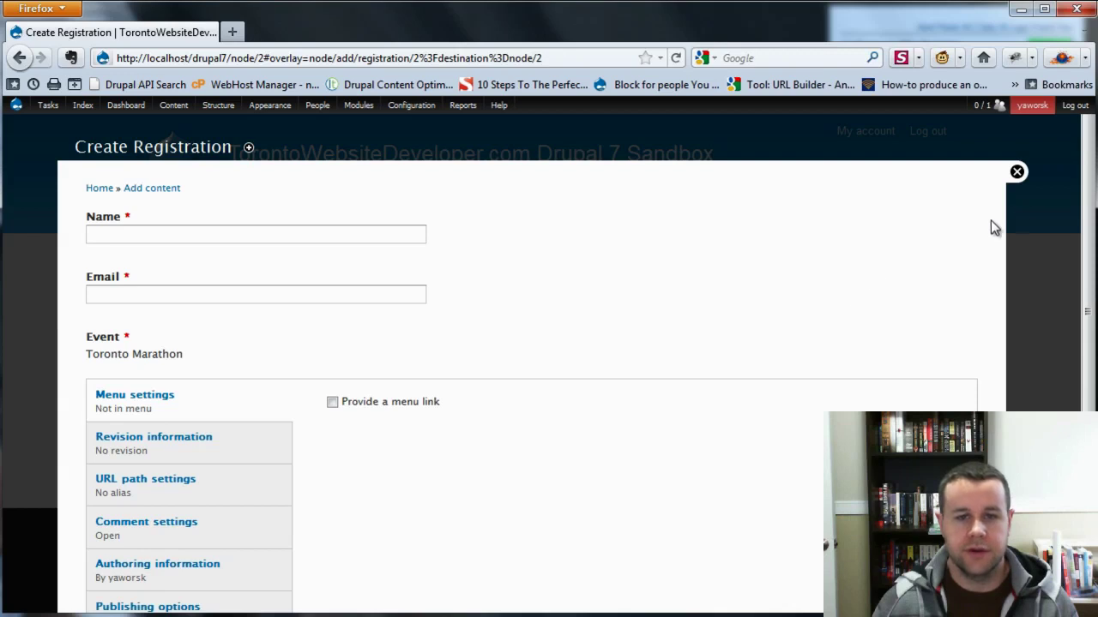
pyautogui.click(1016, 175)
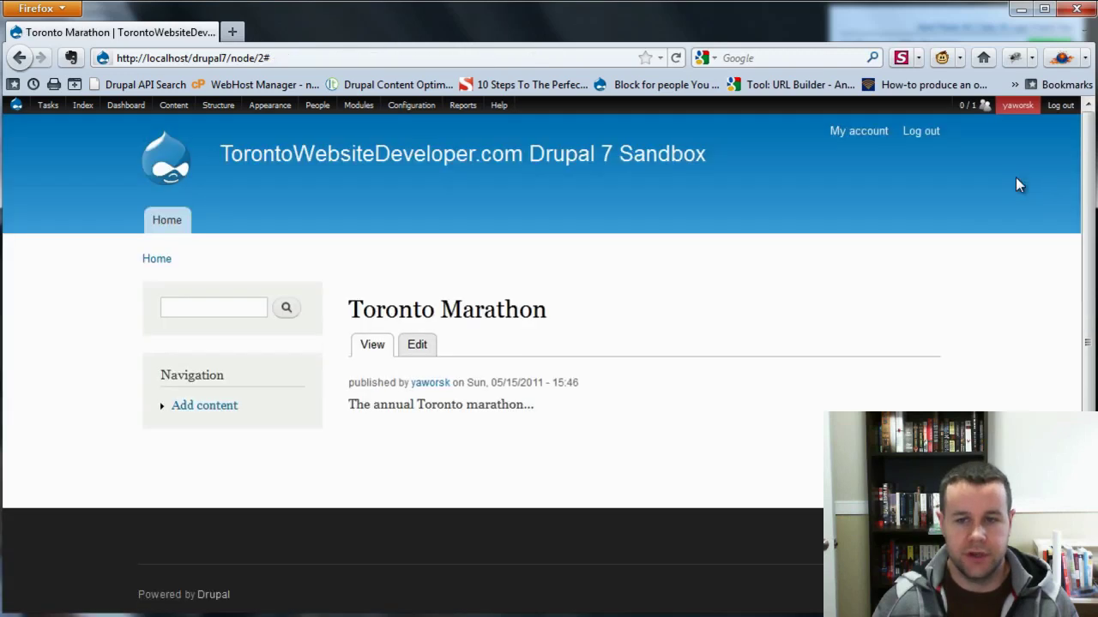
pyautogui.click(175, 224)
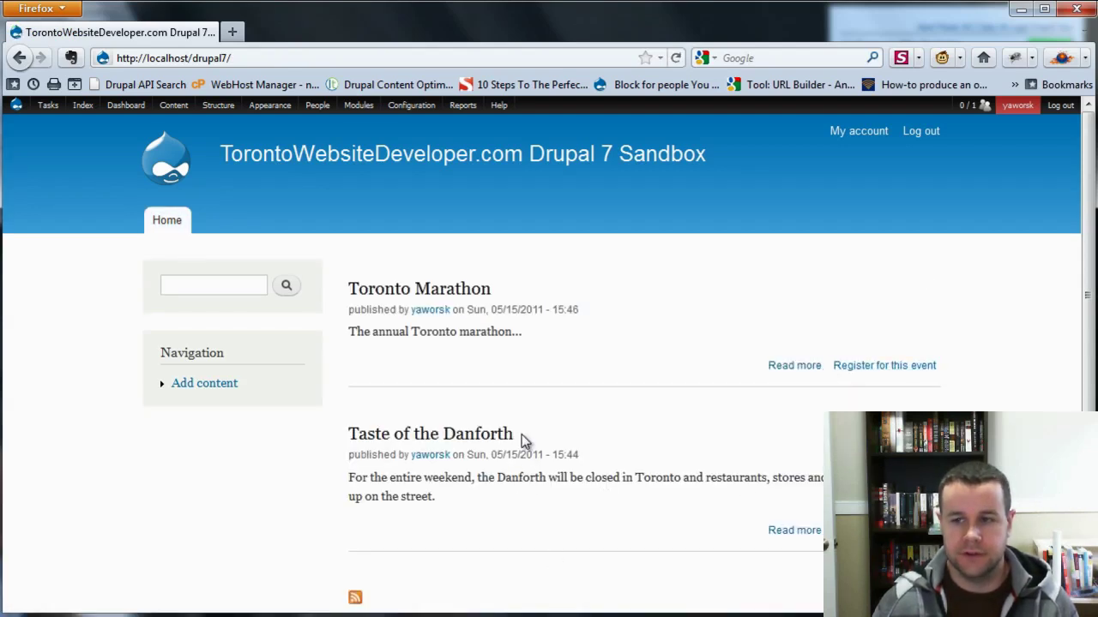
pyautogui.moveTo(470, 343)
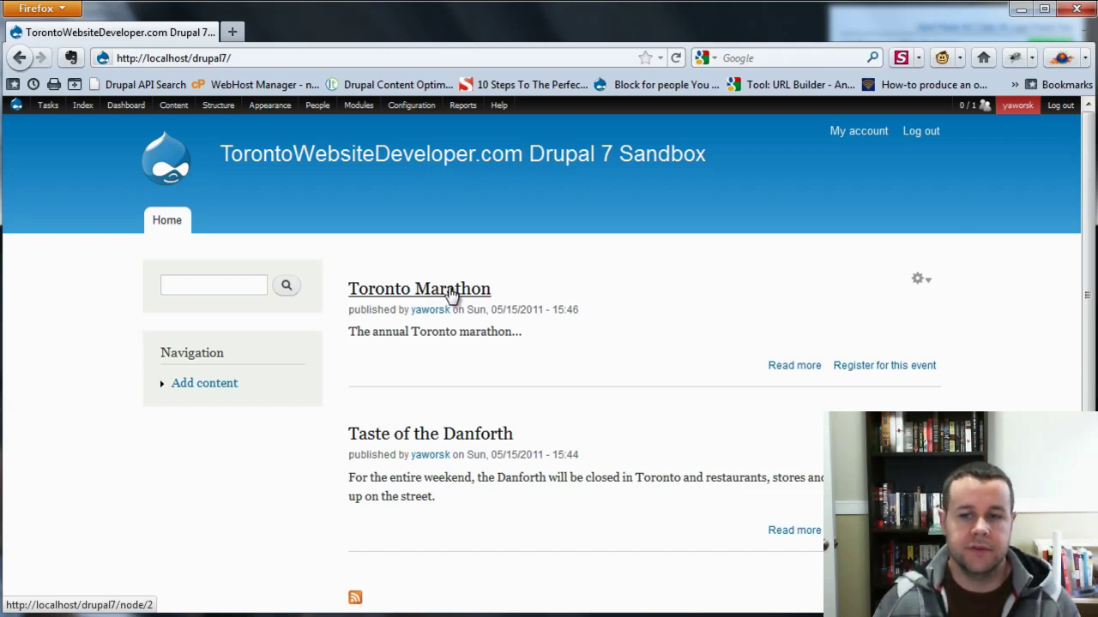
pyautogui.click(452, 291)
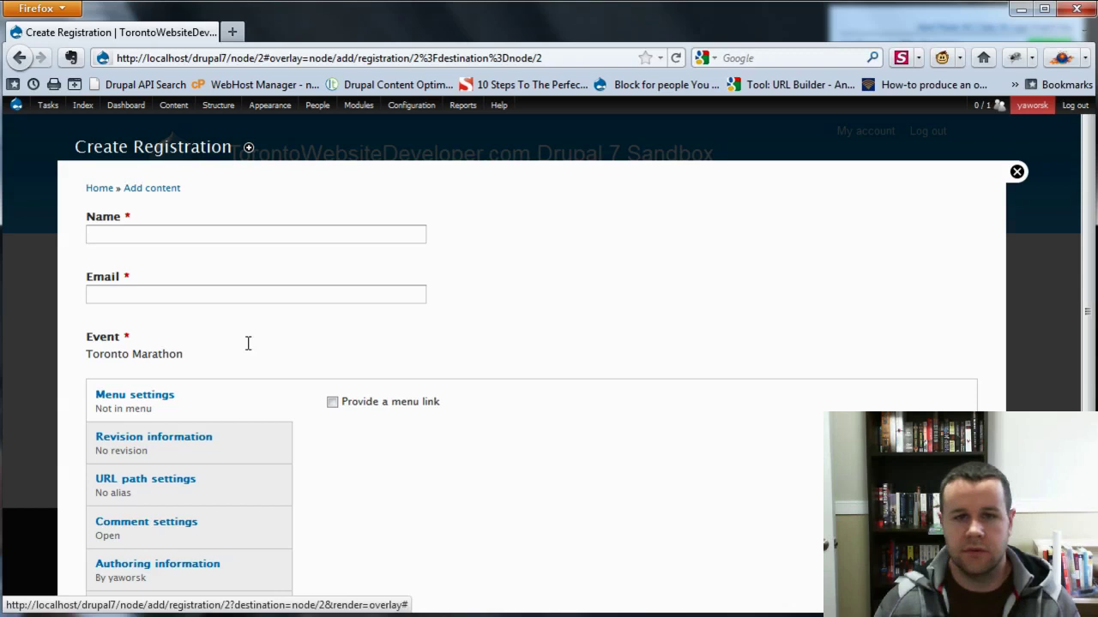
# Fill in the attendee's name and e-mail address and save the Toronto Marathon registration.
pyautogui.click(120, 235)
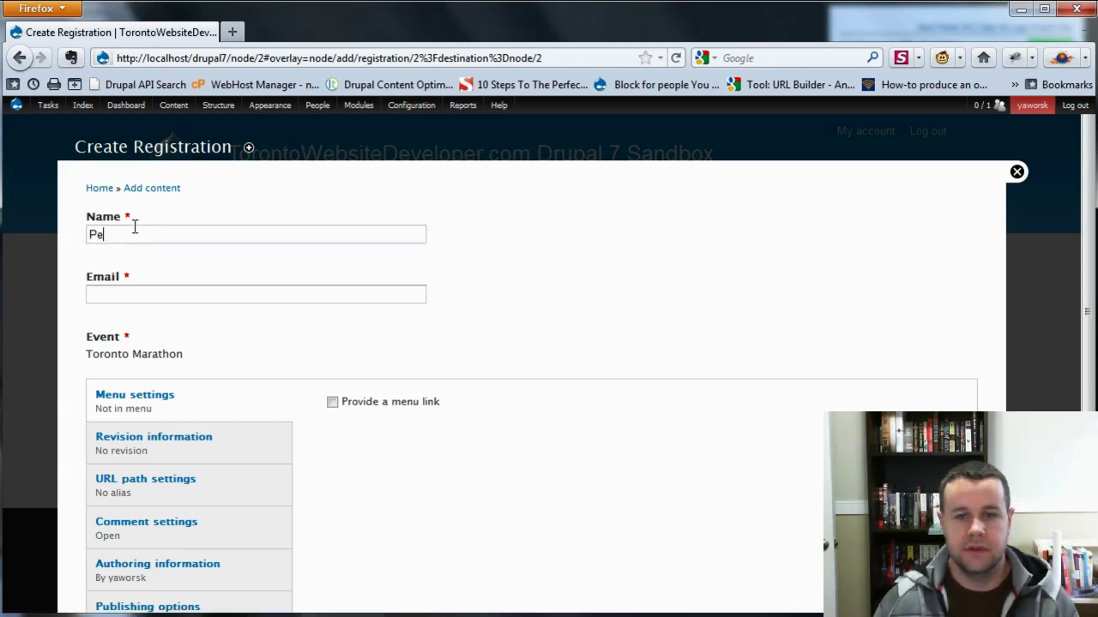
pyautogui.press('Tab')
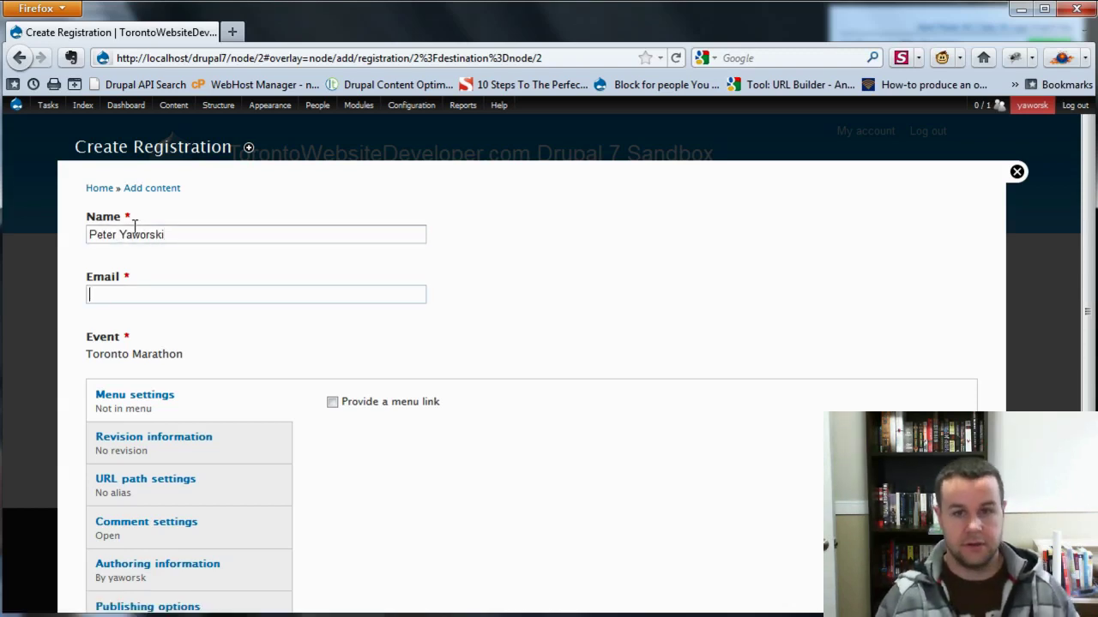
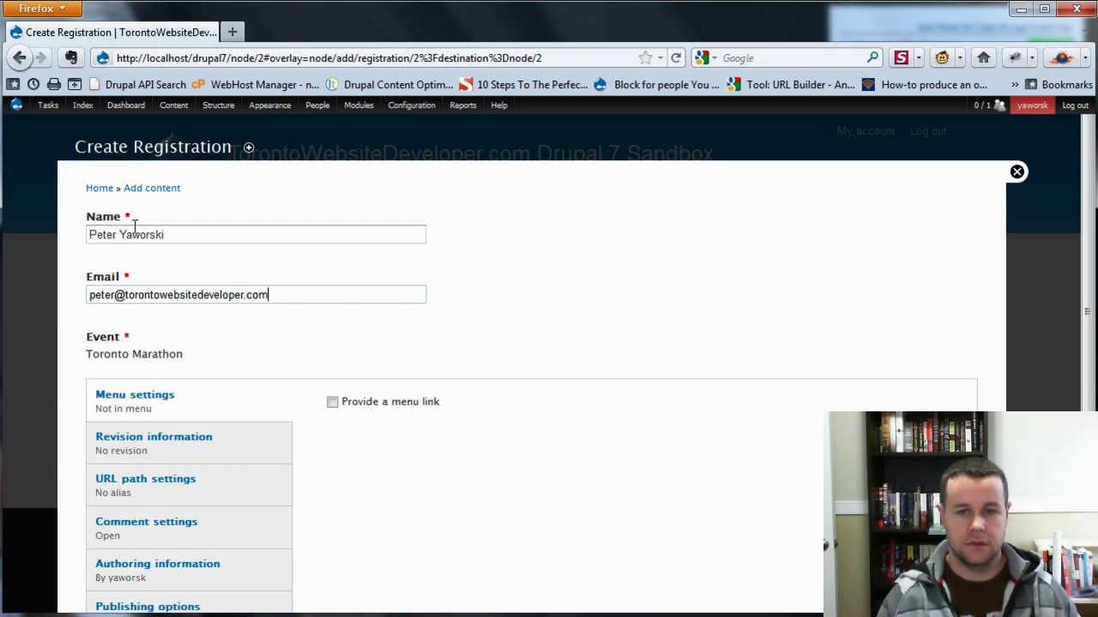
pyautogui.click(494, 485)
pyautogui.scroll(-2, 377, 497)
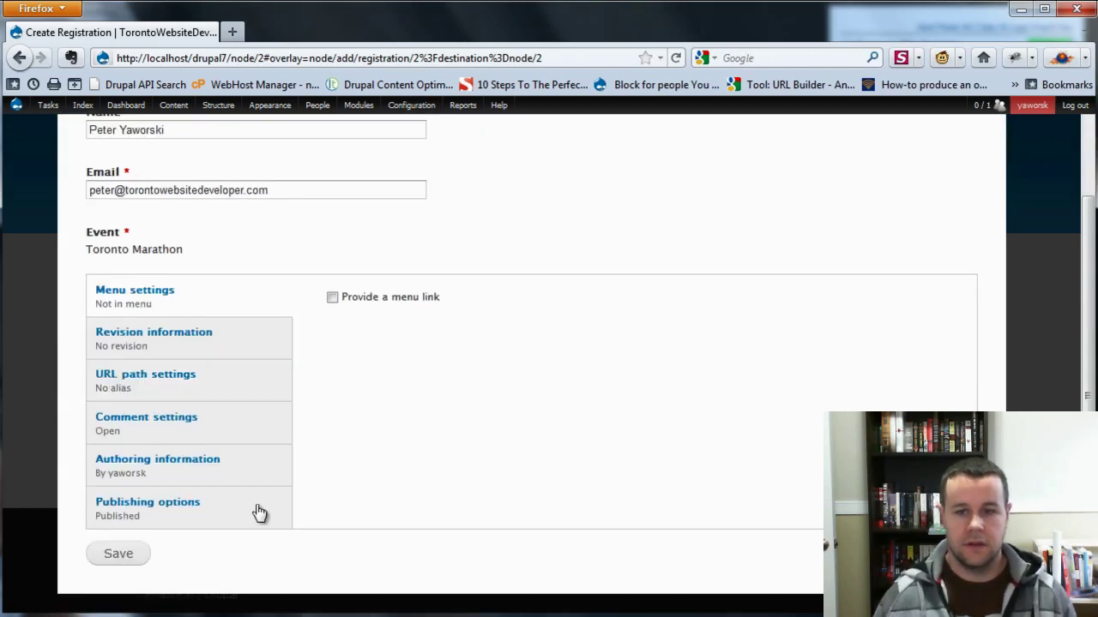
pyautogui.click(134, 554)
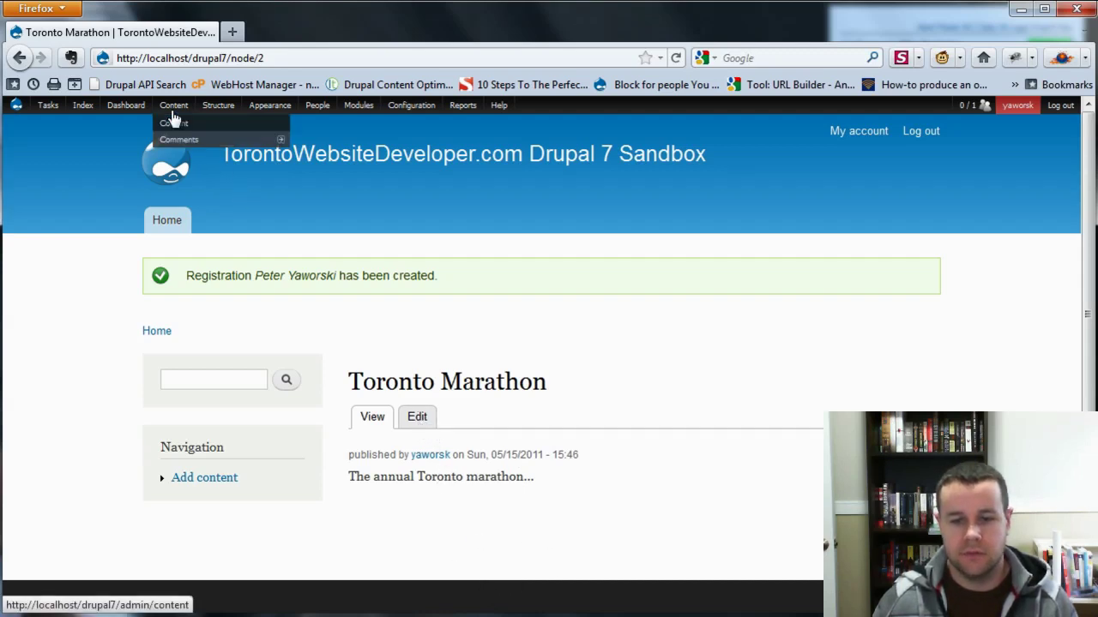
# Add a view named 'Event Registrations' without a page display and continue to edit it.
pyautogui.moveTo(218, 106)
pyautogui.moveTo(227, 192)
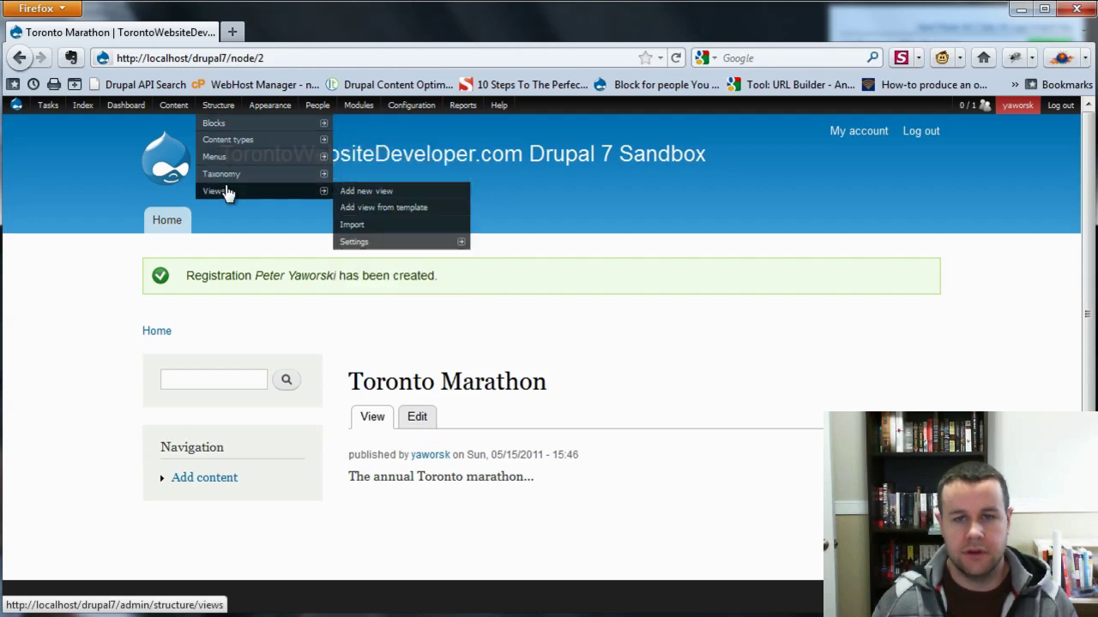
pyautogui.click(355, 192)
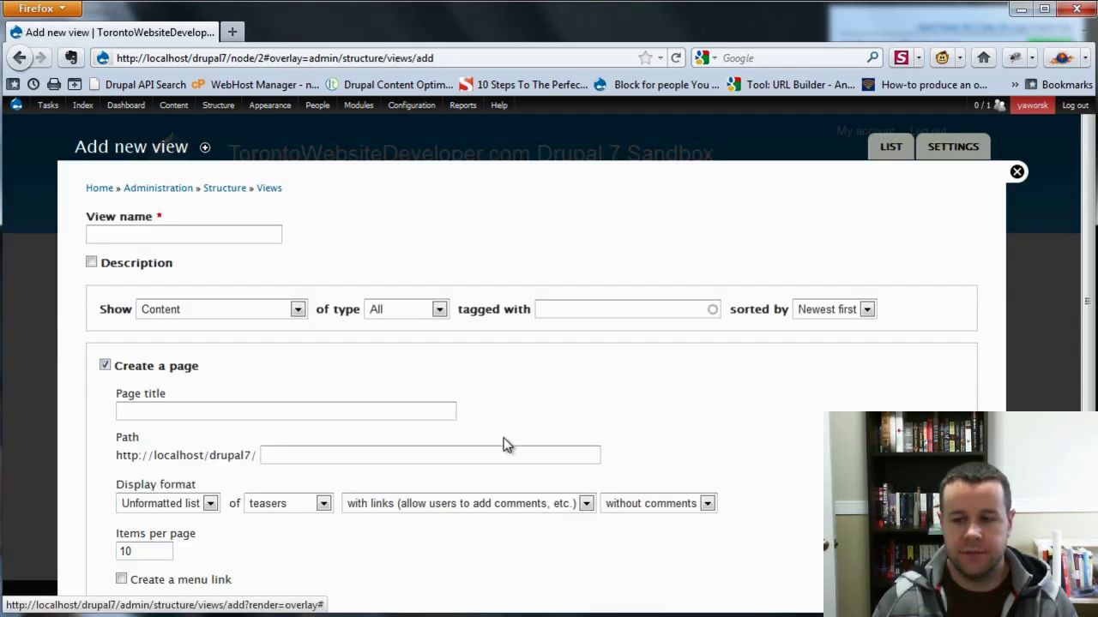
pyautogui.click(104, 365)
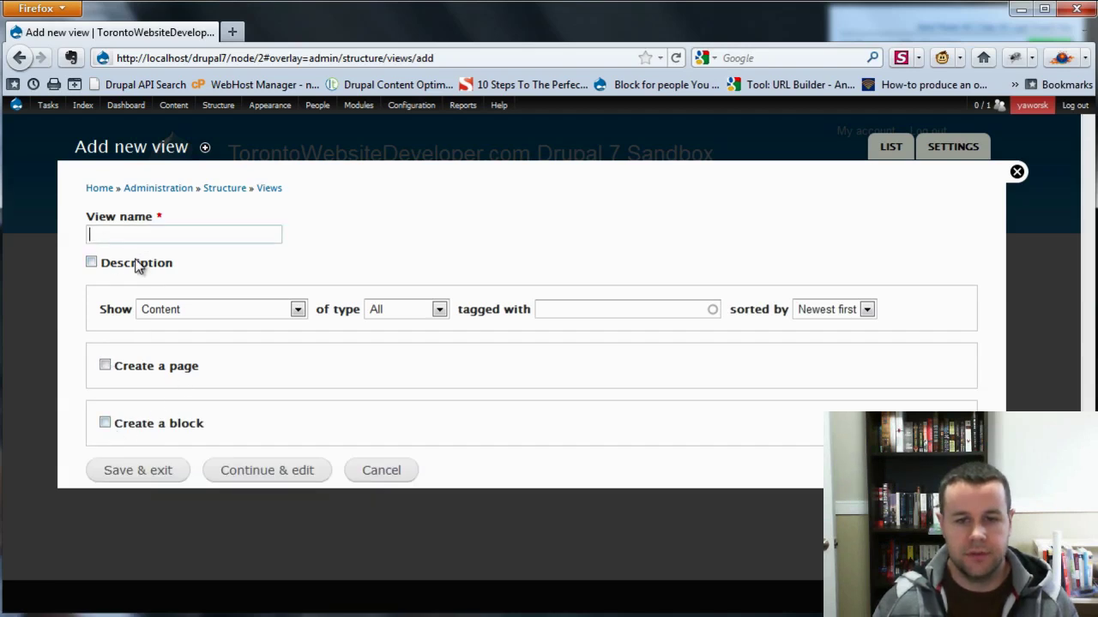
pyautogui.write('event')
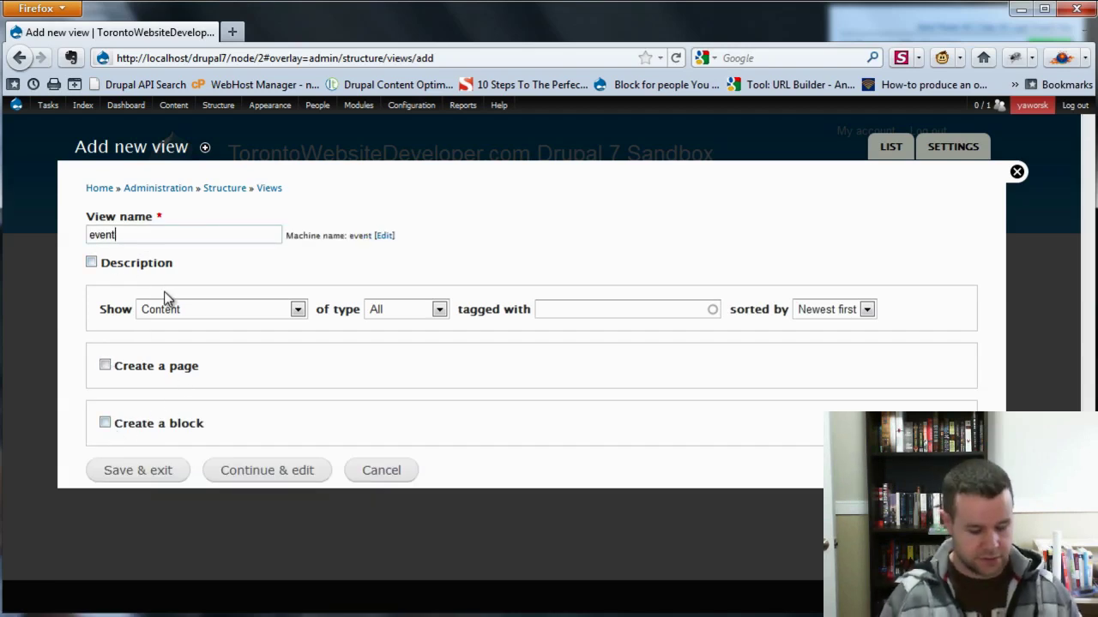
pyautogui.write('_registerations')
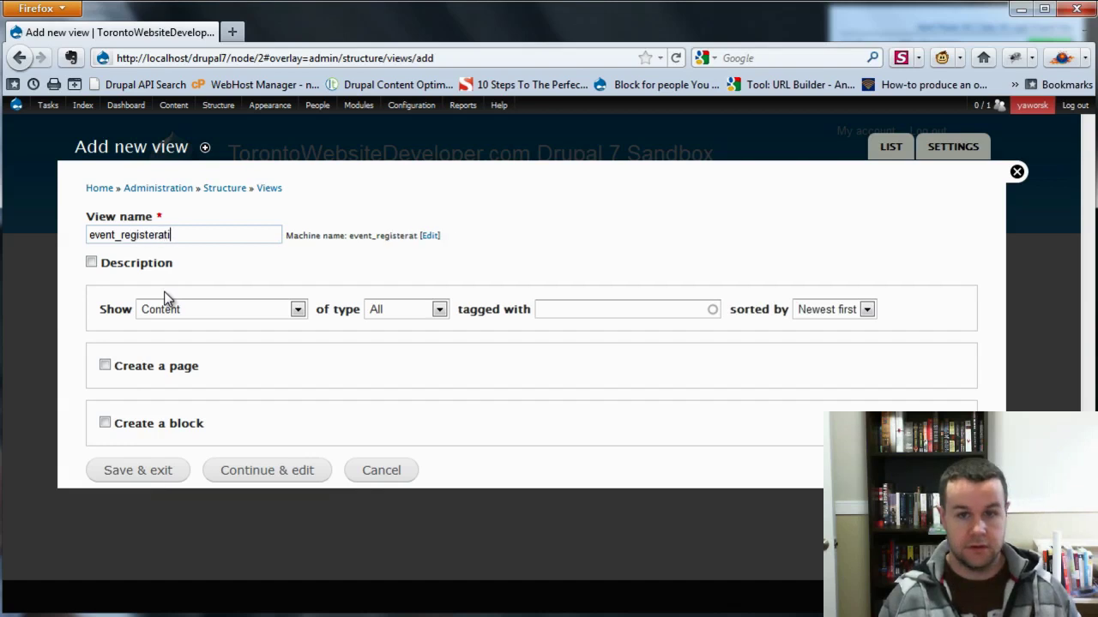
pyautogui.press('BackSpace')
pyautogui.press('BackSpace')
pyautogui.press('BackSpace')
pyautogui.press('BackSpace')
pyautogui.press('BackSpace')
pyautogui.press('BackSpace')
pyautogui.press('BackSpace')
pyautogui.press('BackSpace')
pyautogui.press('BackSpace')
pyautogui.press('BackSpace')
pyautogui.press('BackSpace')
pyautogui.press('BackSpace')
pyautogui.press('BackSpace')
pyautogui.press('BackSpace')
pyautogui.press('BackSpace')
pyautogui.press('BackSpace')
pyautogui.press('BackSpace')
pyautogui.press('BackSpace')
pyautogui.press('BackSpace')
pyautogui.write('E')
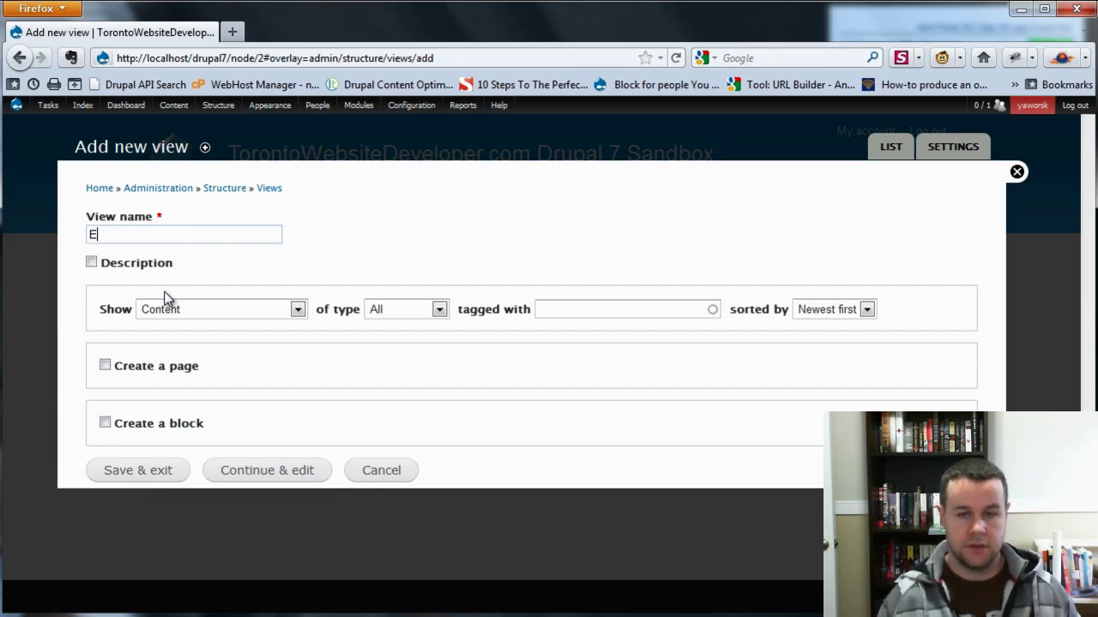
pyautogui.write('vent Regi')
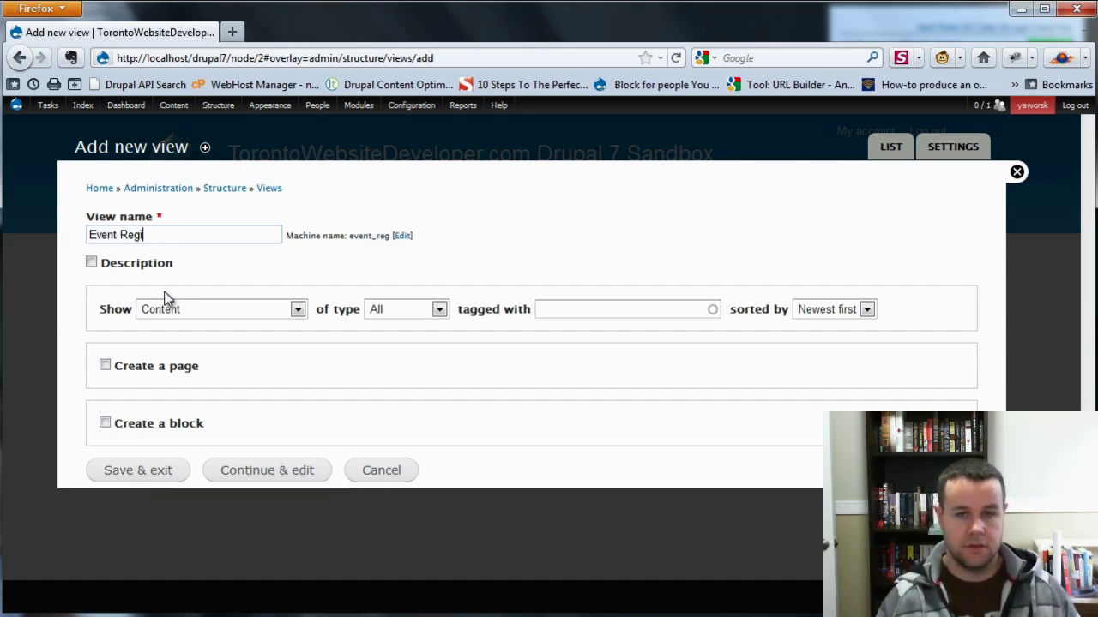
pyautogui.write('strations')
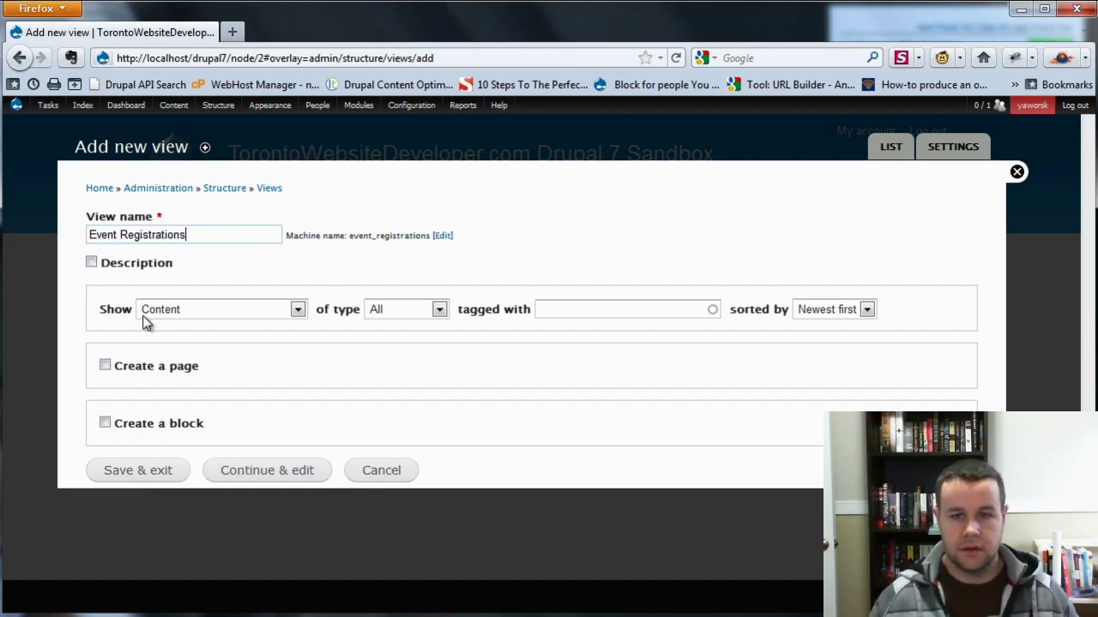
pyautogui.click(260, 481)
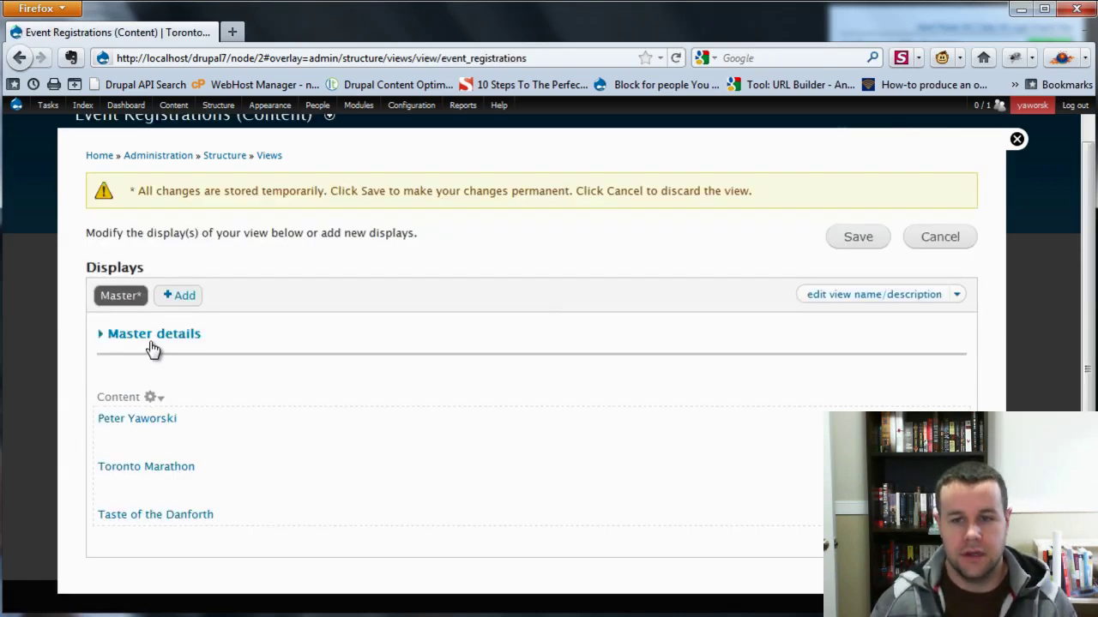
pyautogui.click(148, 341)
# Add a Content: Type filter limited to Registration and check that the preview lists the registration.
pyautogui.scroll(-3, 296, 352)
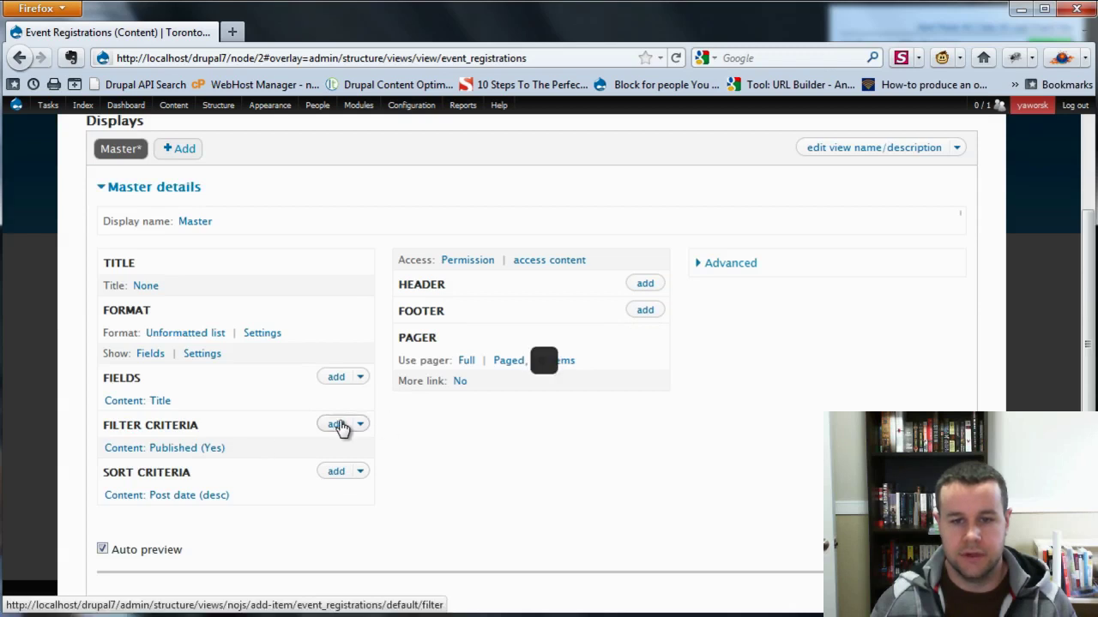
pyautogui.click(336, 425)
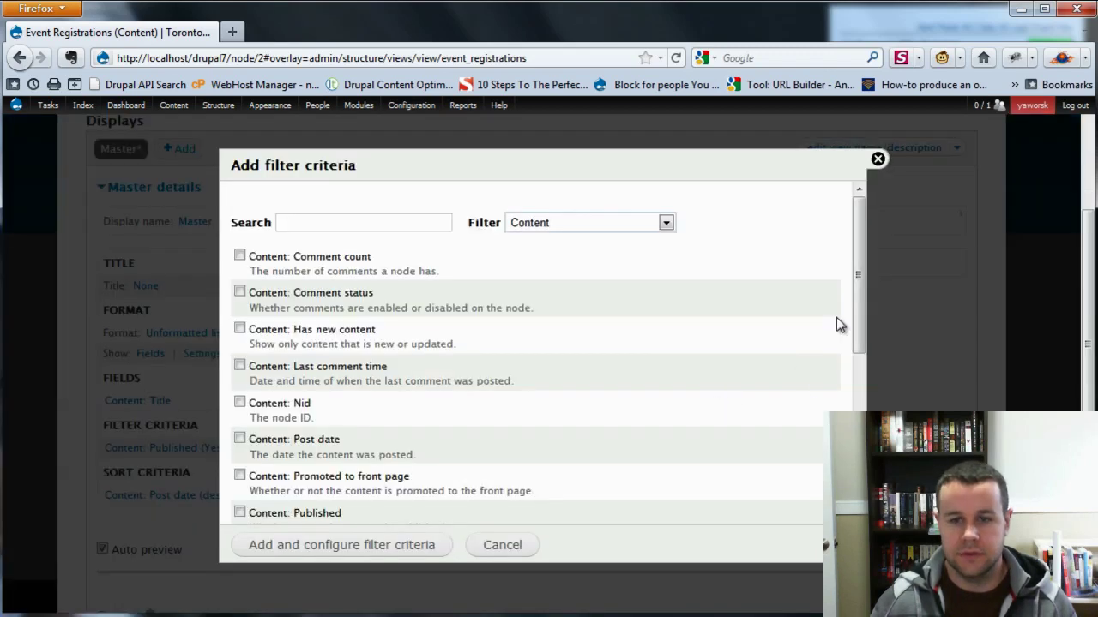
pyautogui.moveTo(862, 306); pyautogui.dragTo(852, 413)
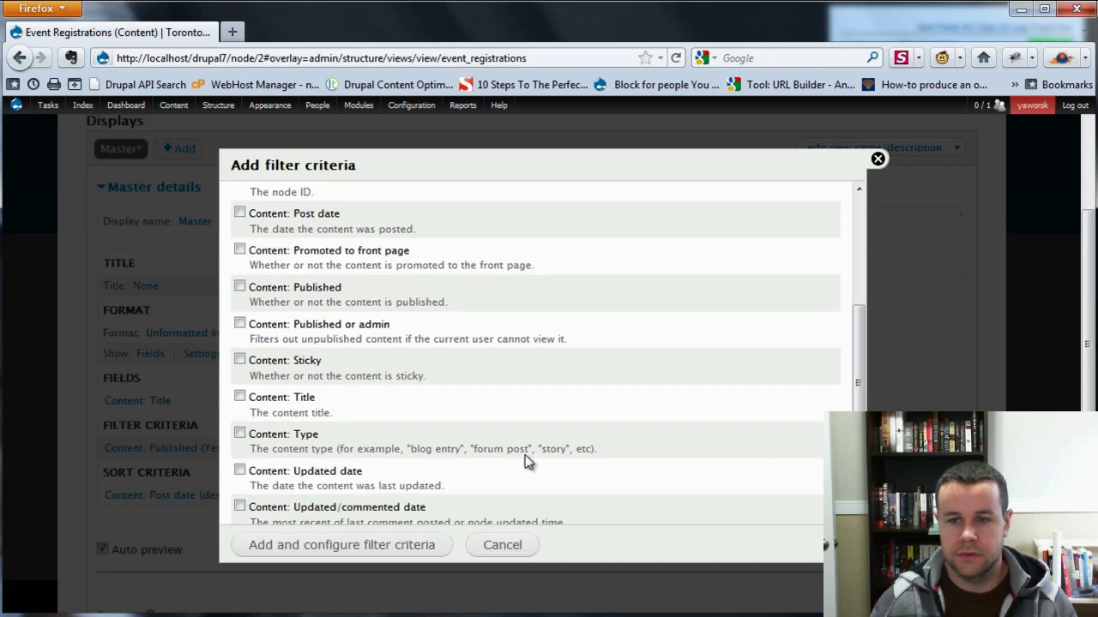
pyautogui.click(240, 433)
pyautogui.click(279, 547)
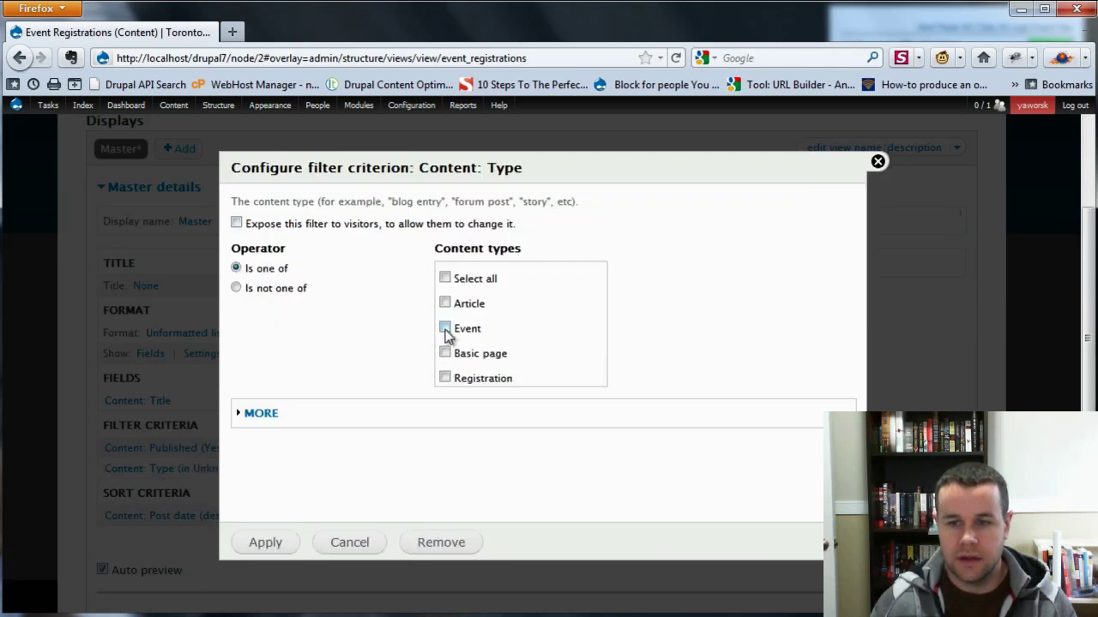
pyautogui.click(445, 378)
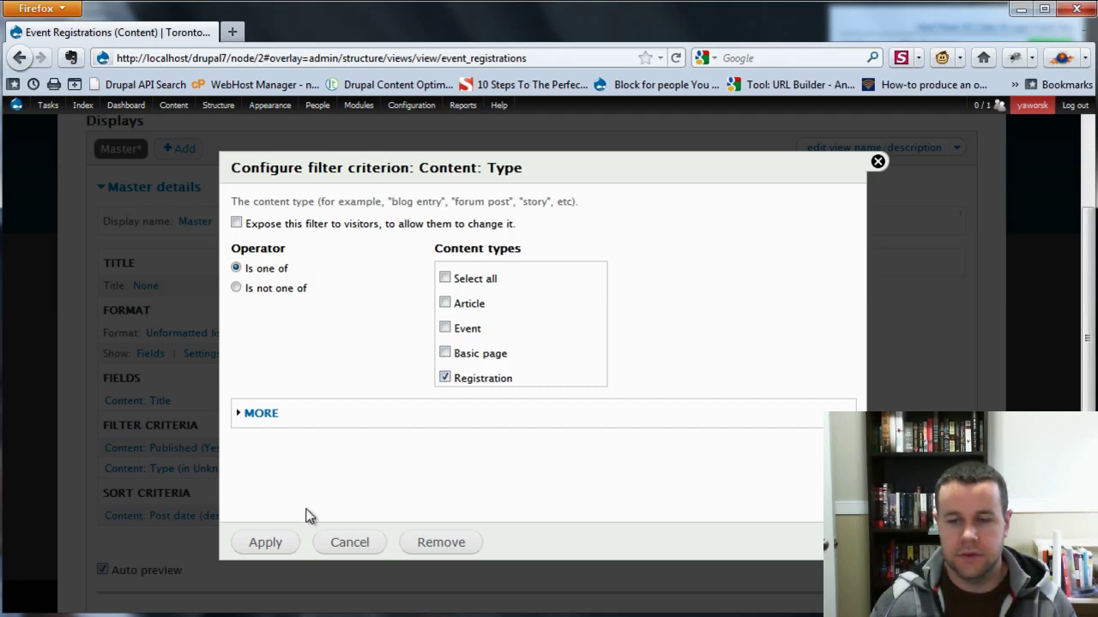
pyautogui.click(275, 543)
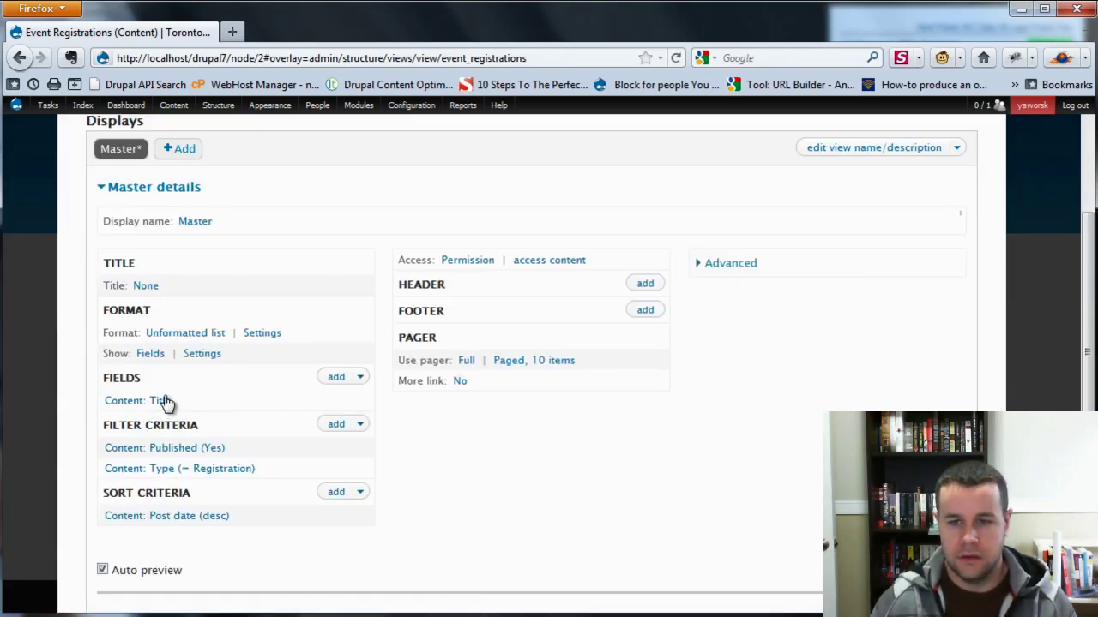
pyautogui.scroll(-2, 463, 458)
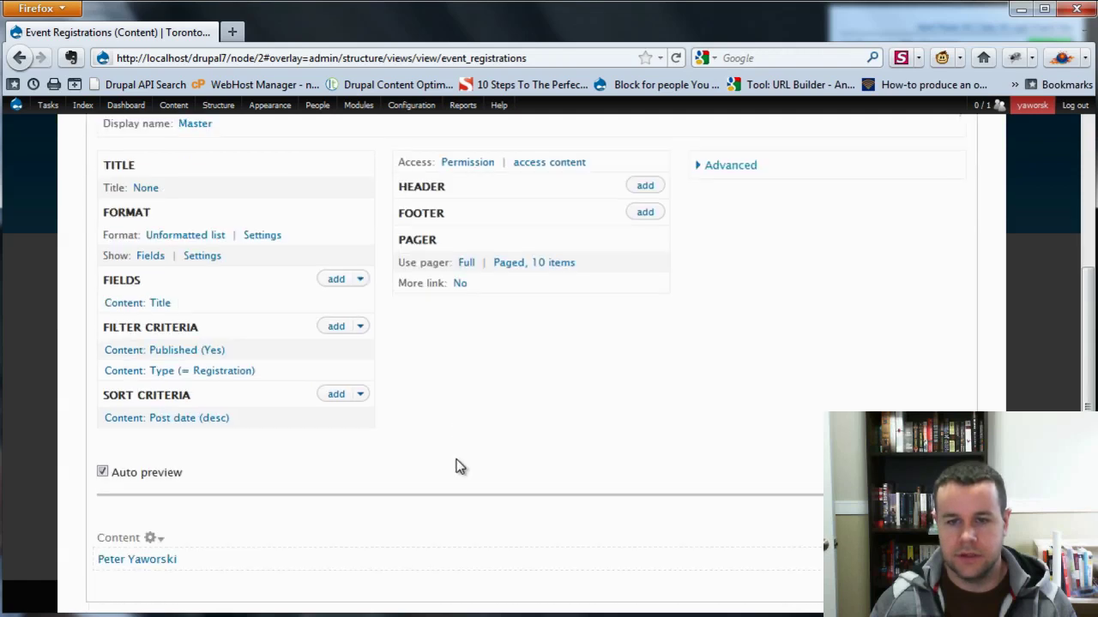
pyautogui.scroll(2, 455, 466)
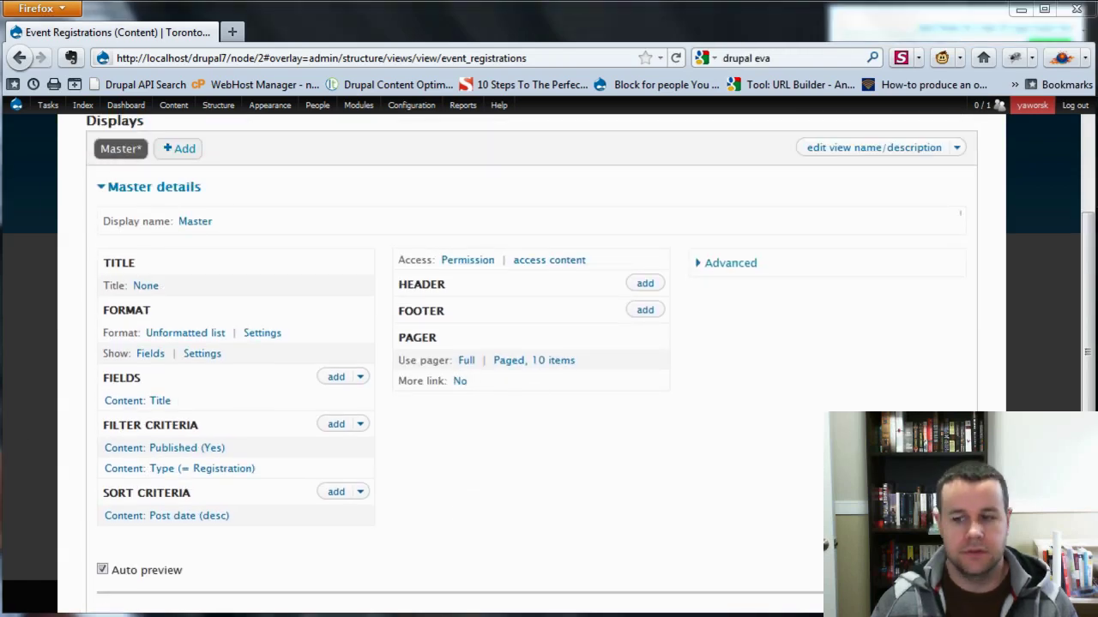
pyautogui.hotkey('alt', 'Tab')
pyautogui.press('Up')
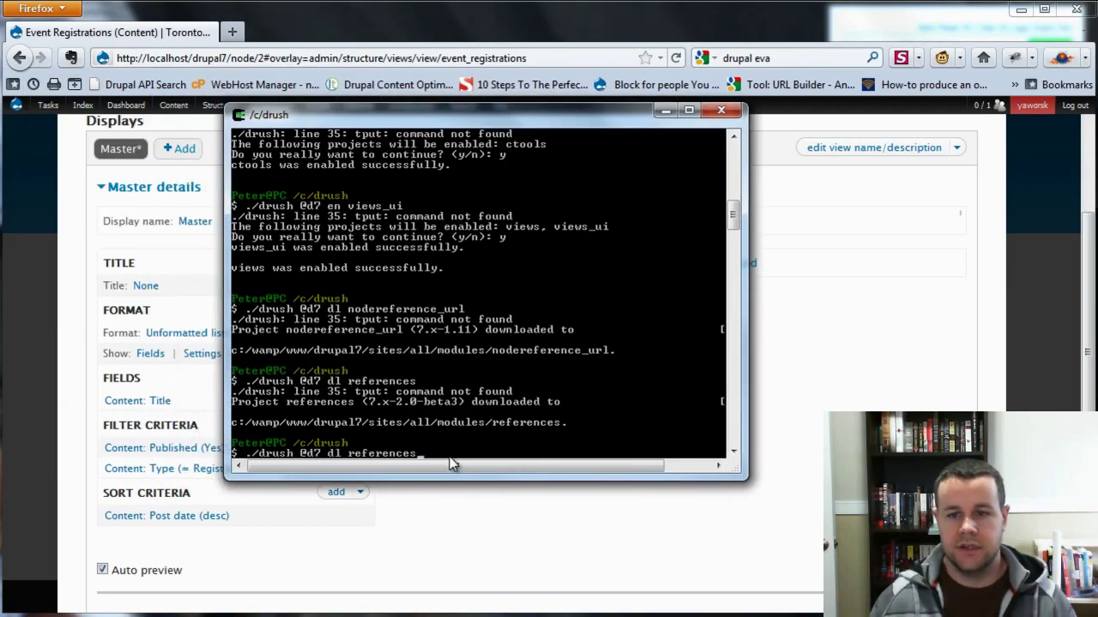
pyautogui.press('BackSpace')
pyautogui.press('BackSpace')
pyautogui.press('BackSpace')
pyautogui.press('BackSpace')
pyautogui.press('BackSpace')
pyautogui.press('BackSpace')
pyautogui.press('BackSpace')
pyautogui.press('BackSpace')
pyautogui.press('BackSpace')
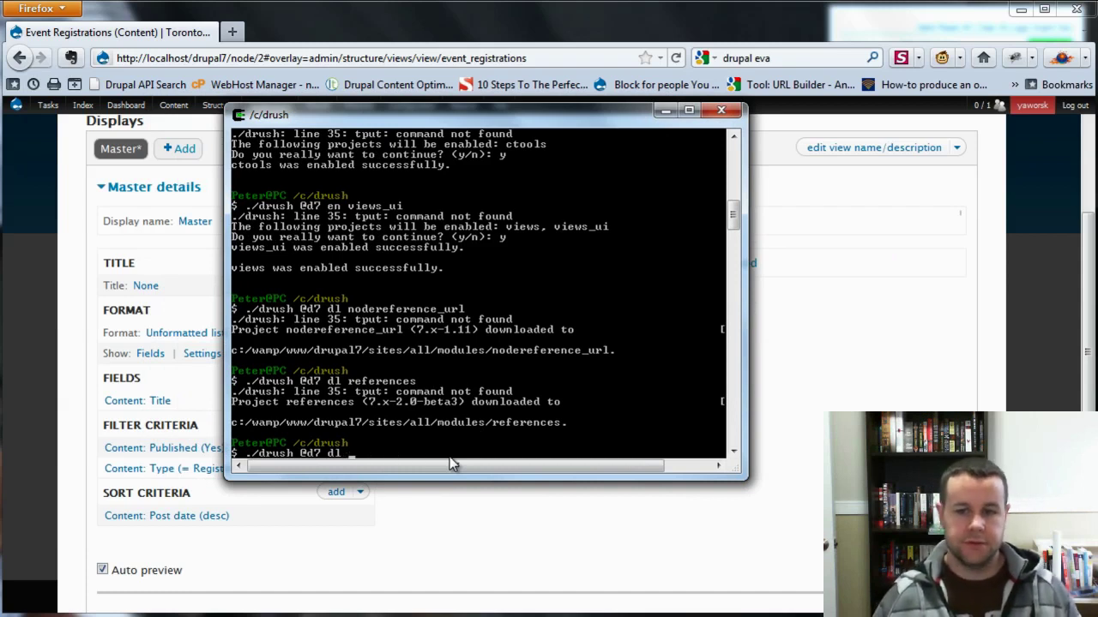
pyautogui.write('eva')
pyautogui.press('Return')
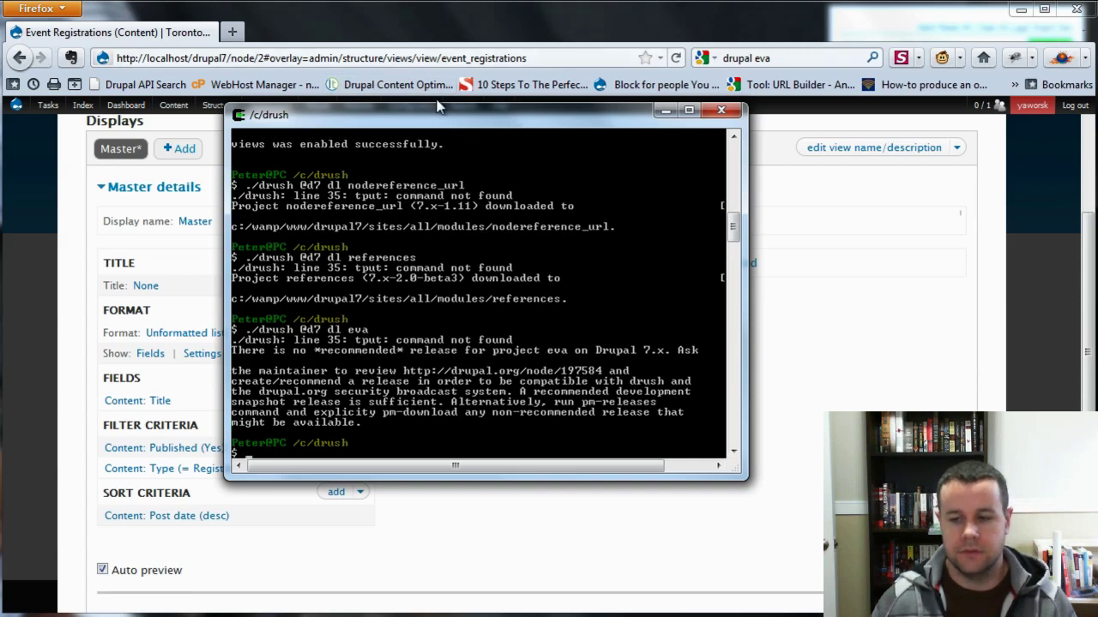
pyautogui.moveTo(647, 111); pyautogui.dragTo(6, 72)
pyautogui.hotkey('alt', 'Tab')
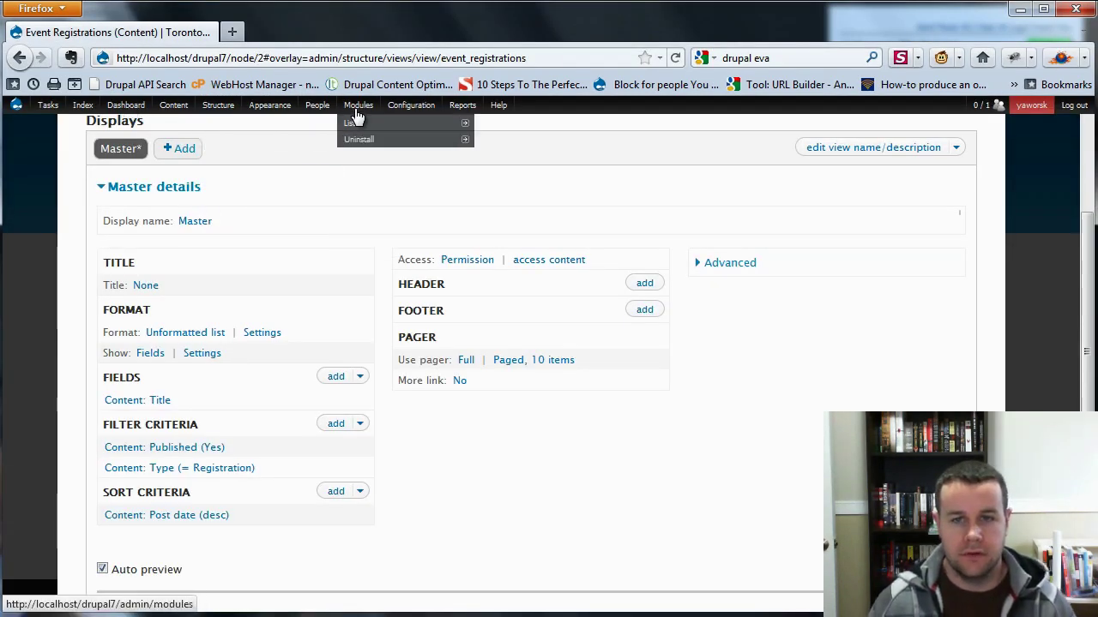
# Enable the Eva module from Modules > List in a new tab, then reload the view editor.
pyautogui.rightClick(374, 122)
pyautogui.click(429, 134)
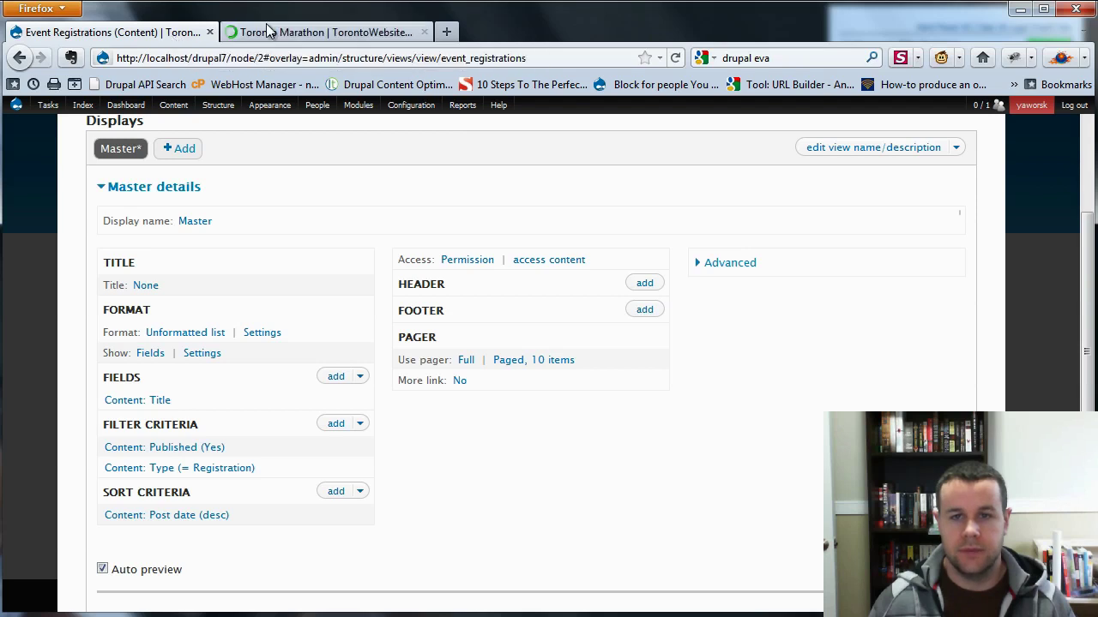
pyautogui.click(272, 31)
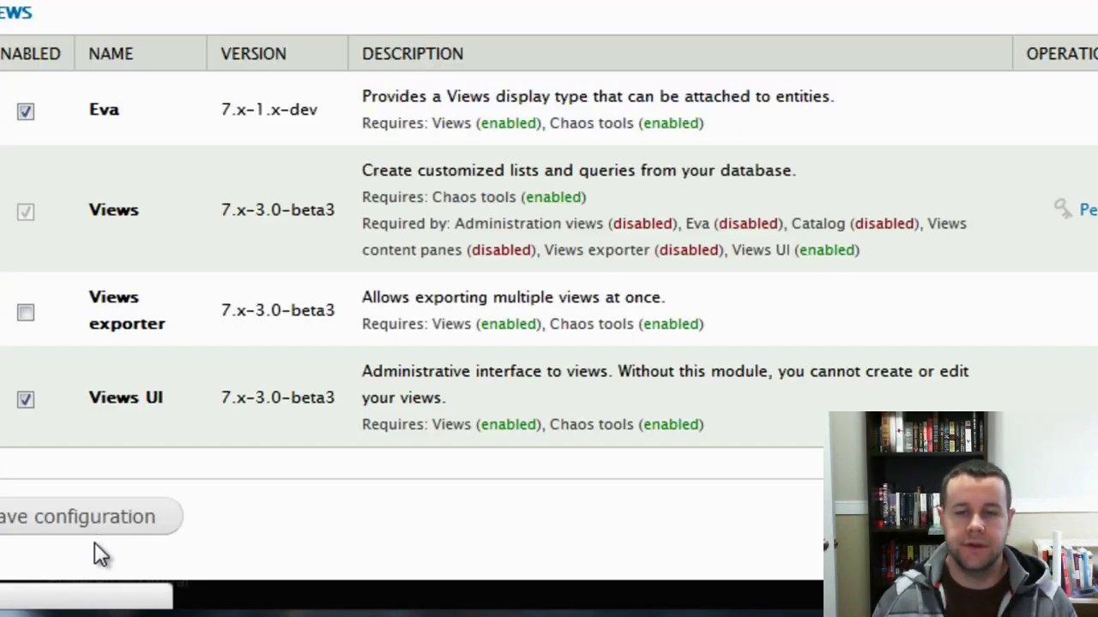
pyautogui.click(104, 513)
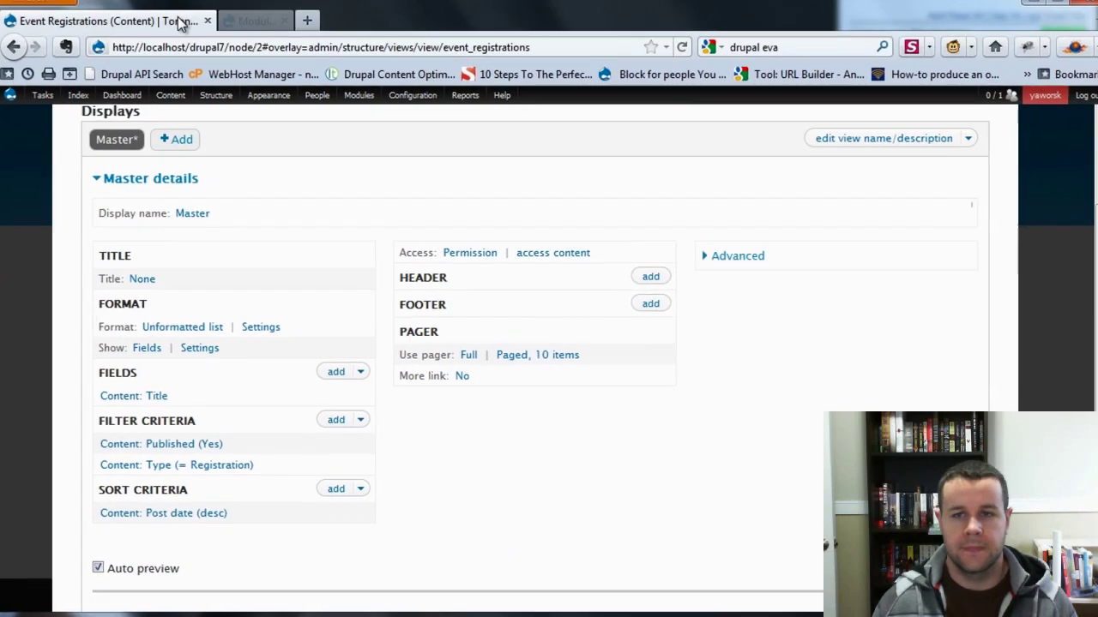
pyautogui.press('F5')
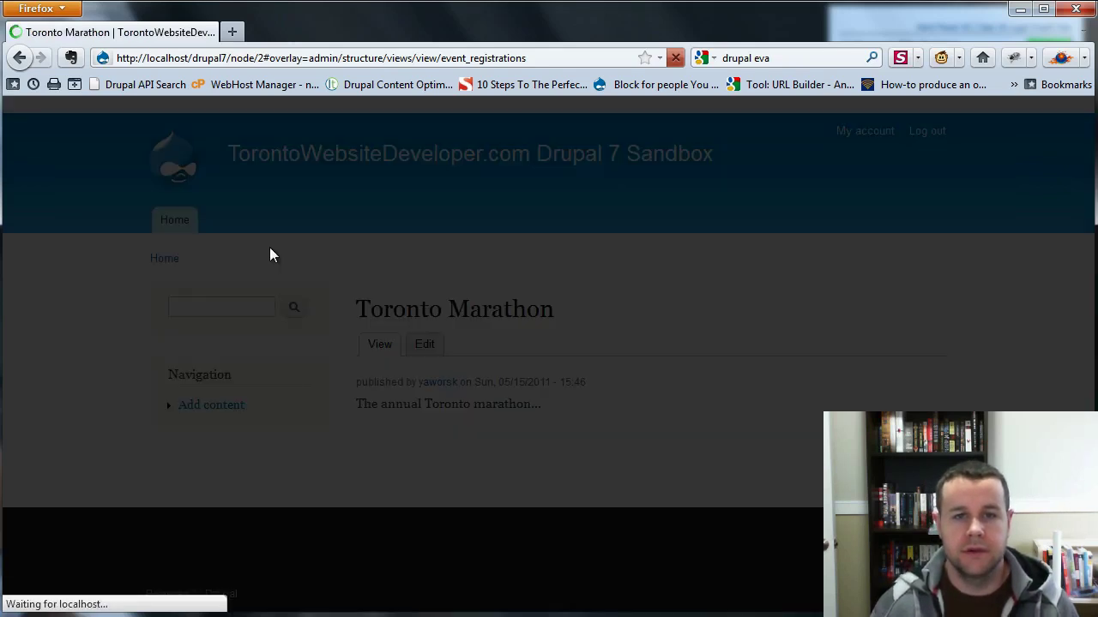
# Add an Entity content display to the view and expand its Advanced settings.
pyautogui.moveTo(182, 330)
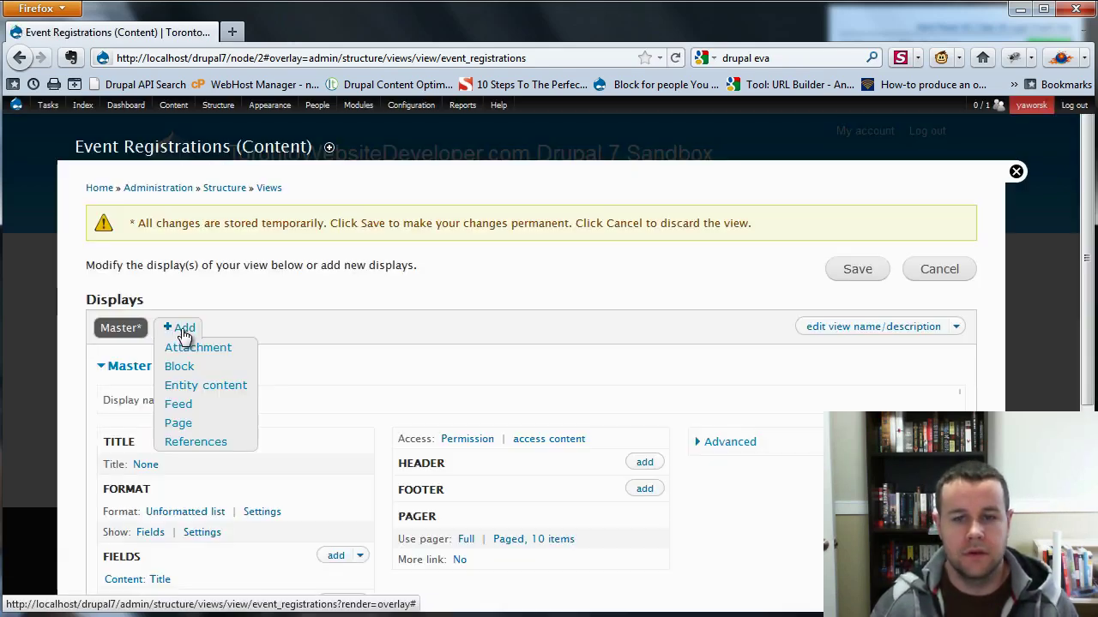
pyautogui.click(222, 387)
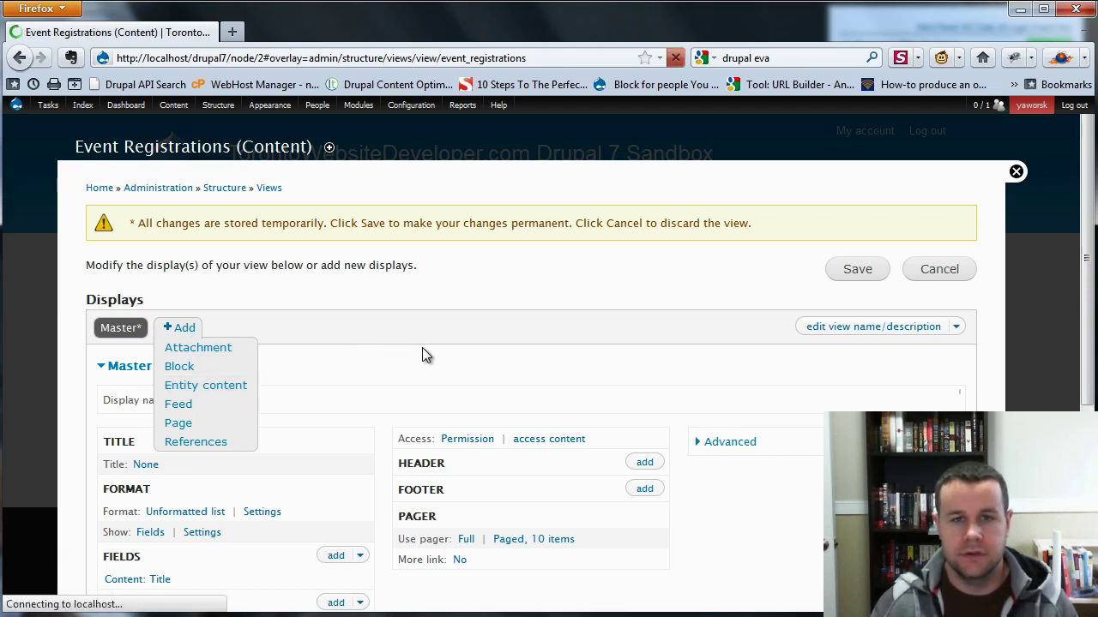
pyautogui.scroll(-5, 446, 356)
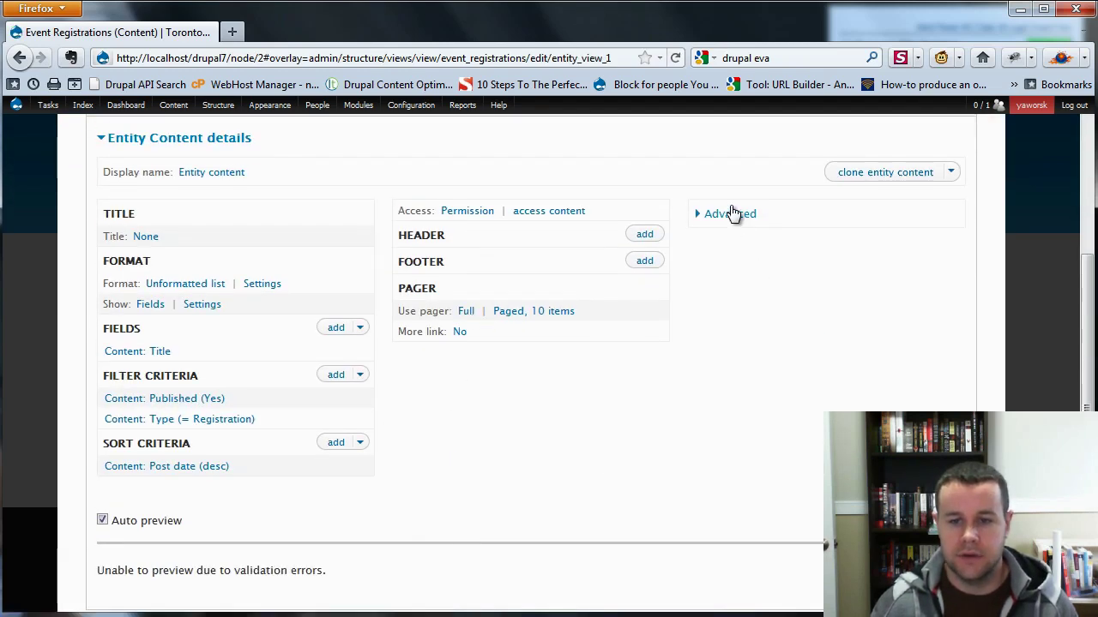
pyautogui.click(730, 213)
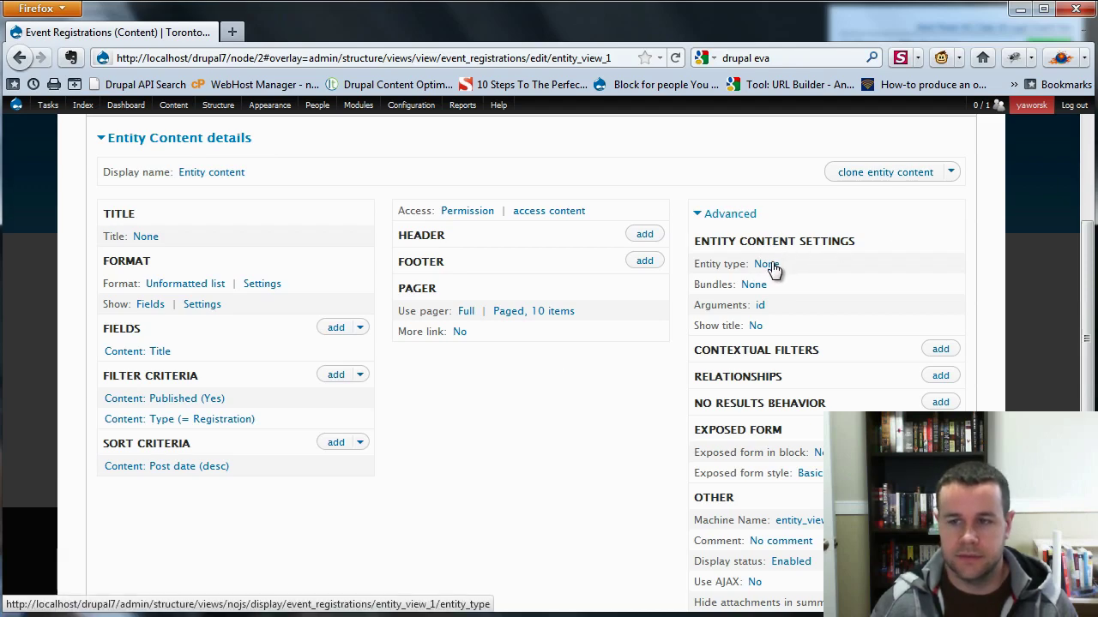
# Attach the display to Node entities of the Event bundle, passing the entity ID as argument.
pyautogui.click(765, 263)
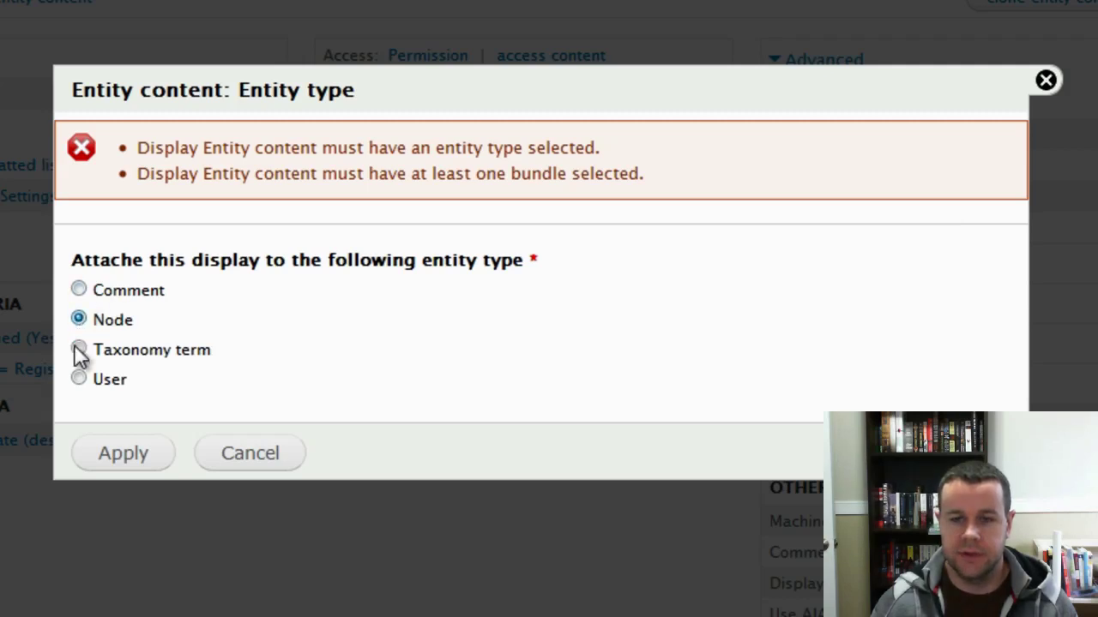
pyautogui.click(130, 463)
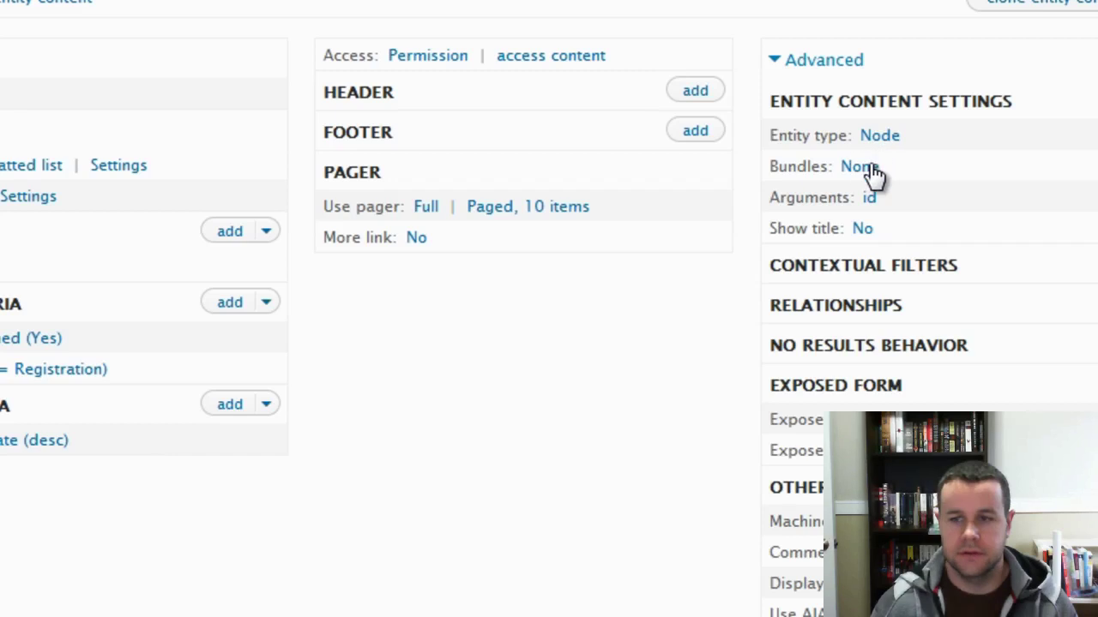
pyautogui.click(865, 168)
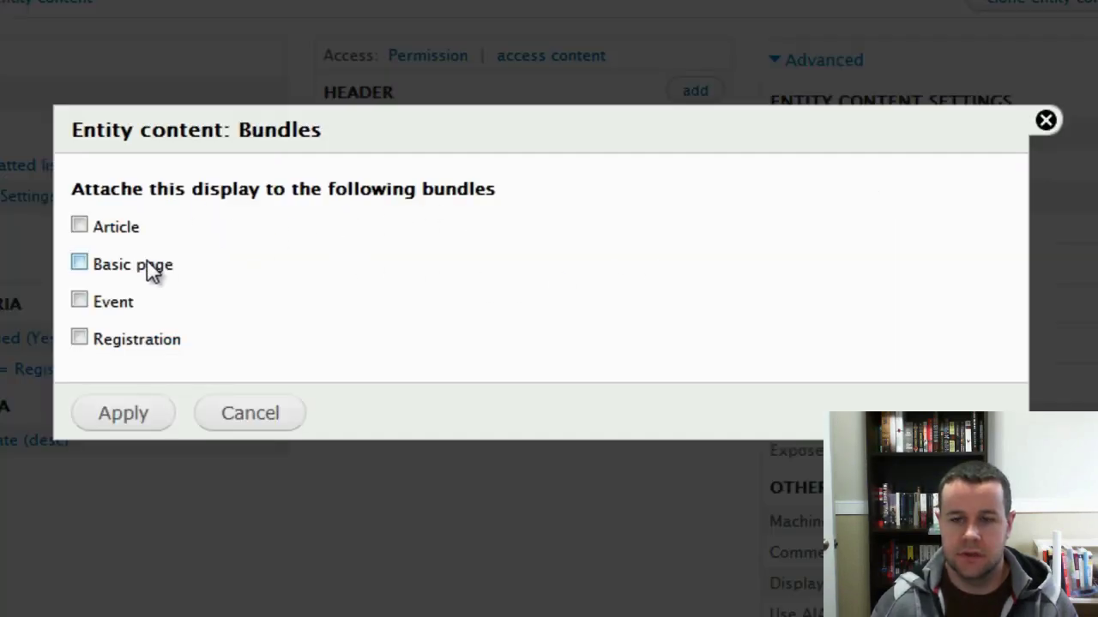
pyautogui.click(79, 299)
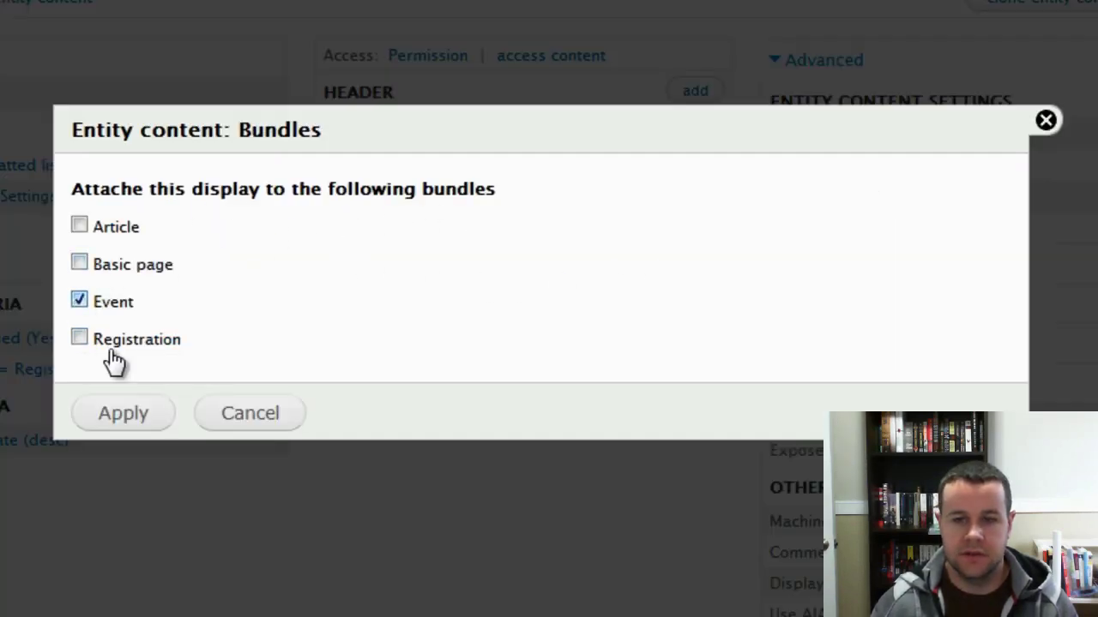
pyautogui.click(118, 418)
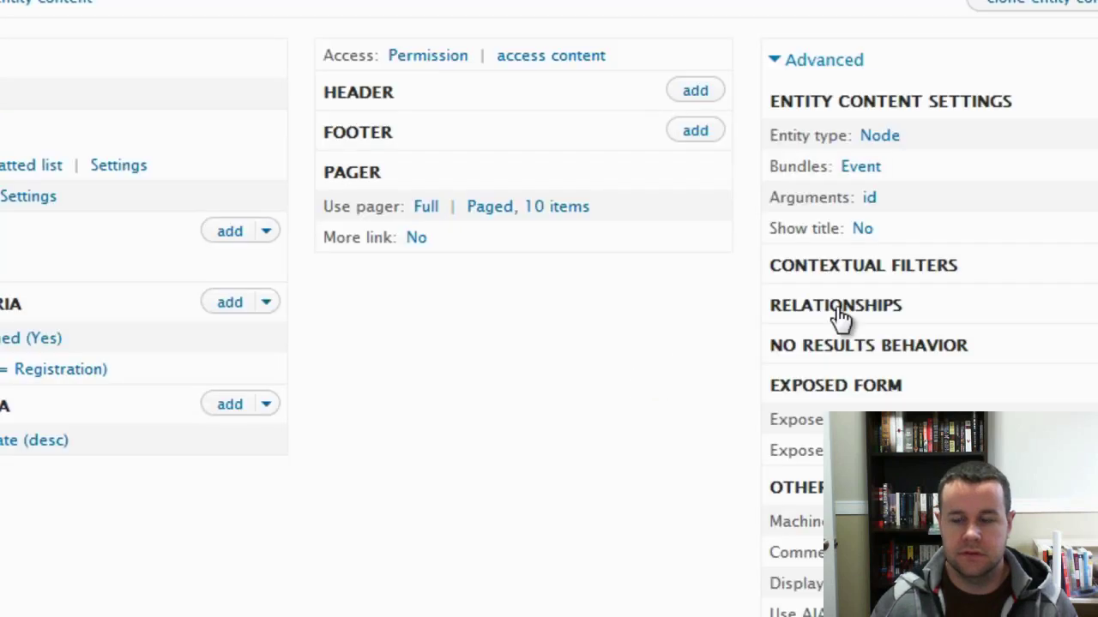
pyautogui.click(869, 197)
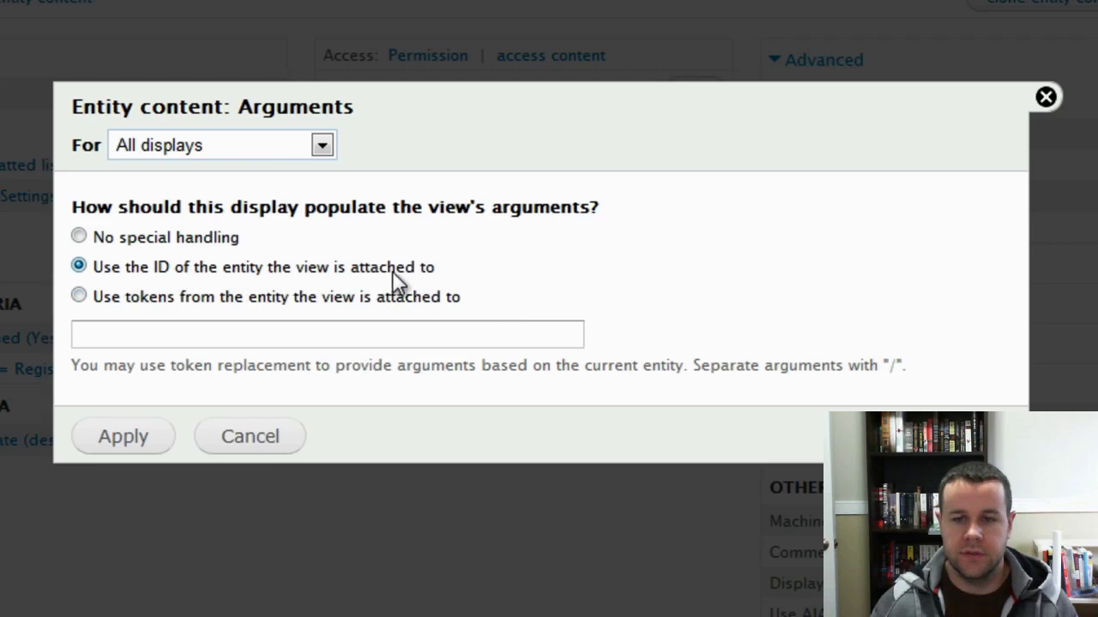
pyautogui.click(157, 439)
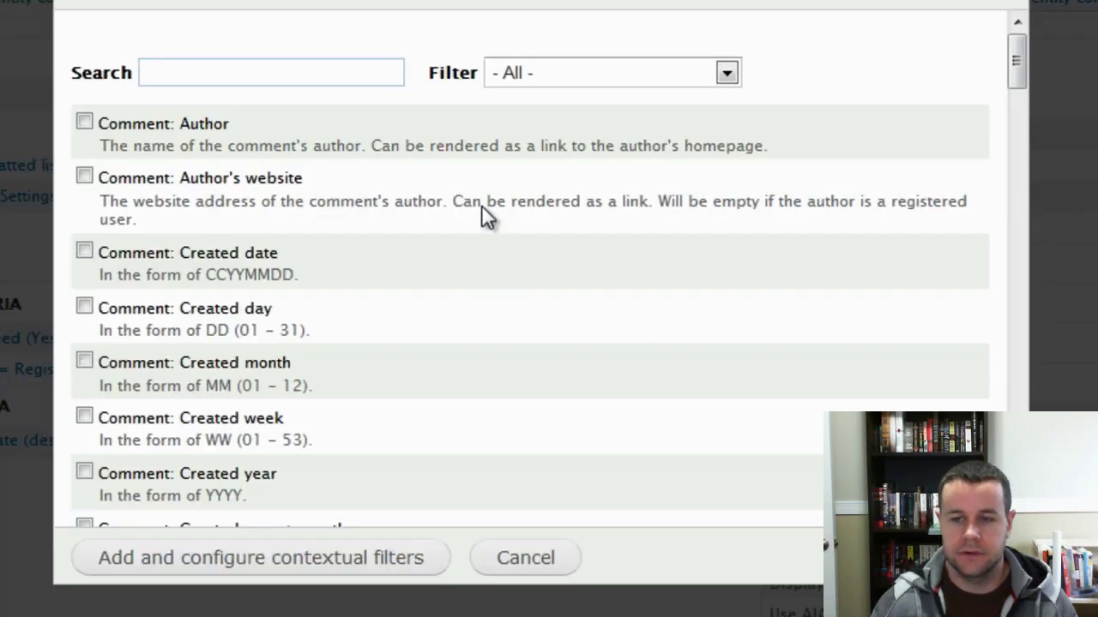
# Add a contextual filter on the Event node-reference field's nid.
pyautogui.click(537, 74)
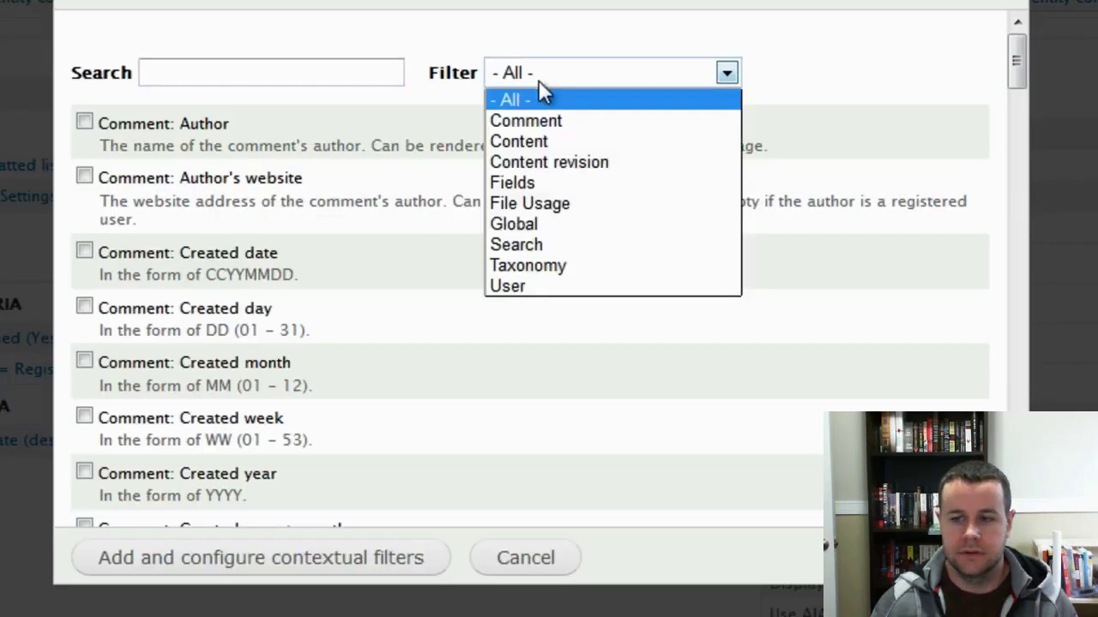
pyautogui.click(538, 181)
pyautogui.moveTo(1016, 96); pyautogui.dragTo(1016, 195)
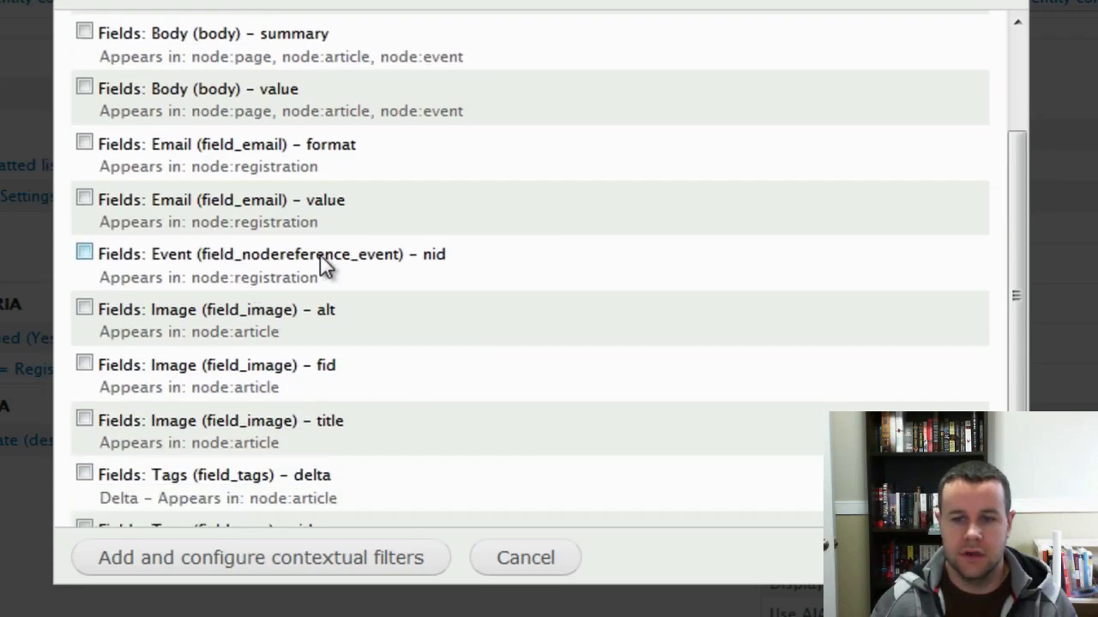
pyautogui.click(84, 252)
pyautogui.click(246, 566)
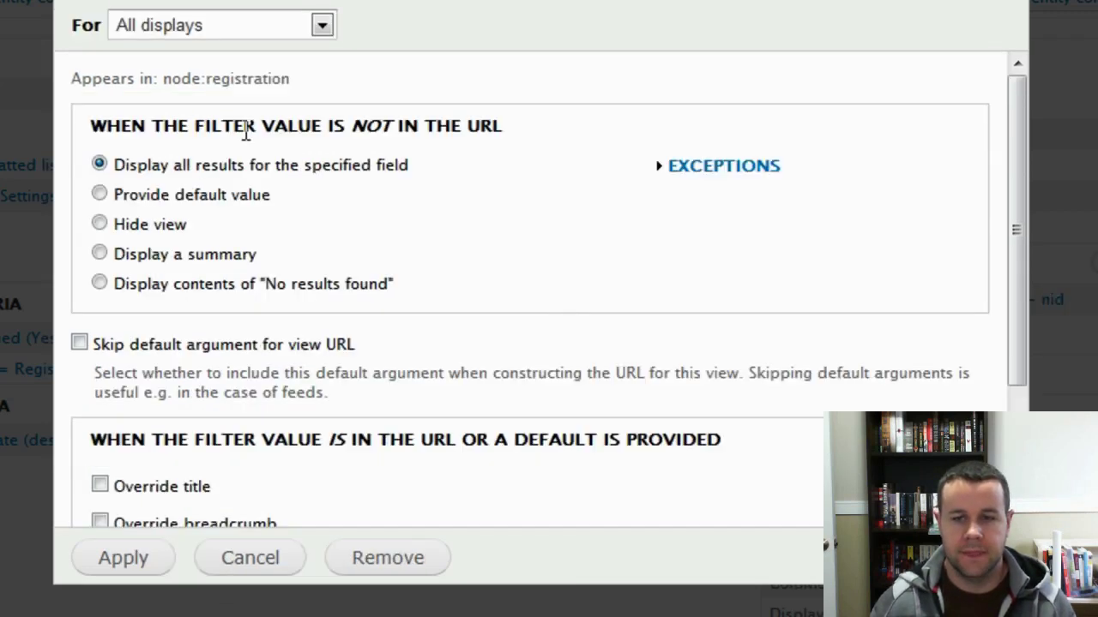
# Make the filter default to Content ID from URL when no value is provided.
pyautogui.click(95, 198)
pyautogui.click(276, 258)
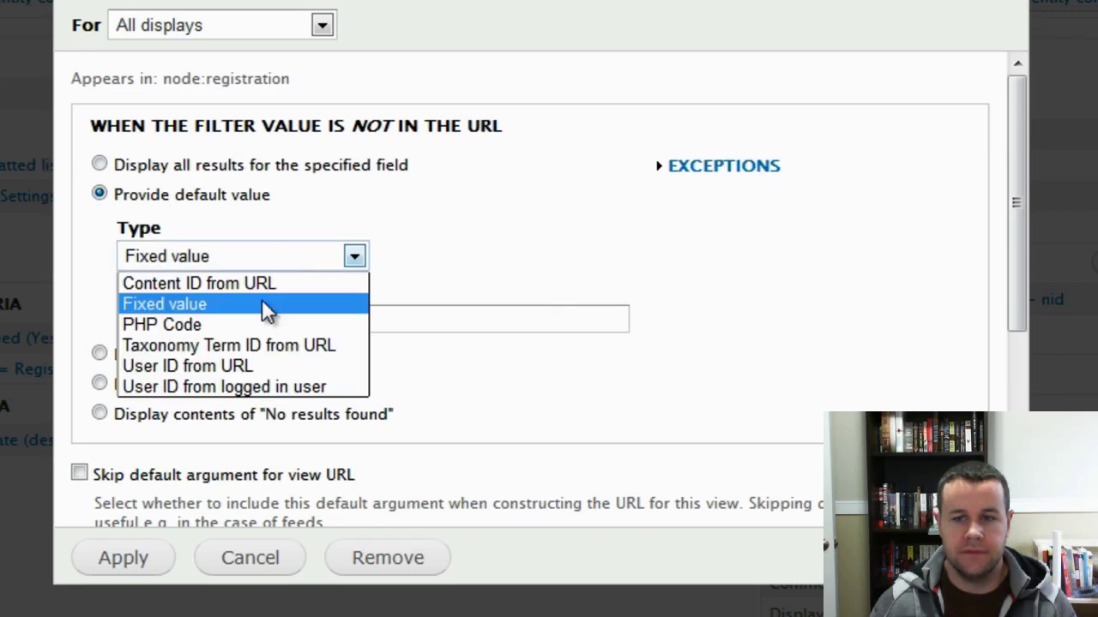
pyautogui.click(280, 284)
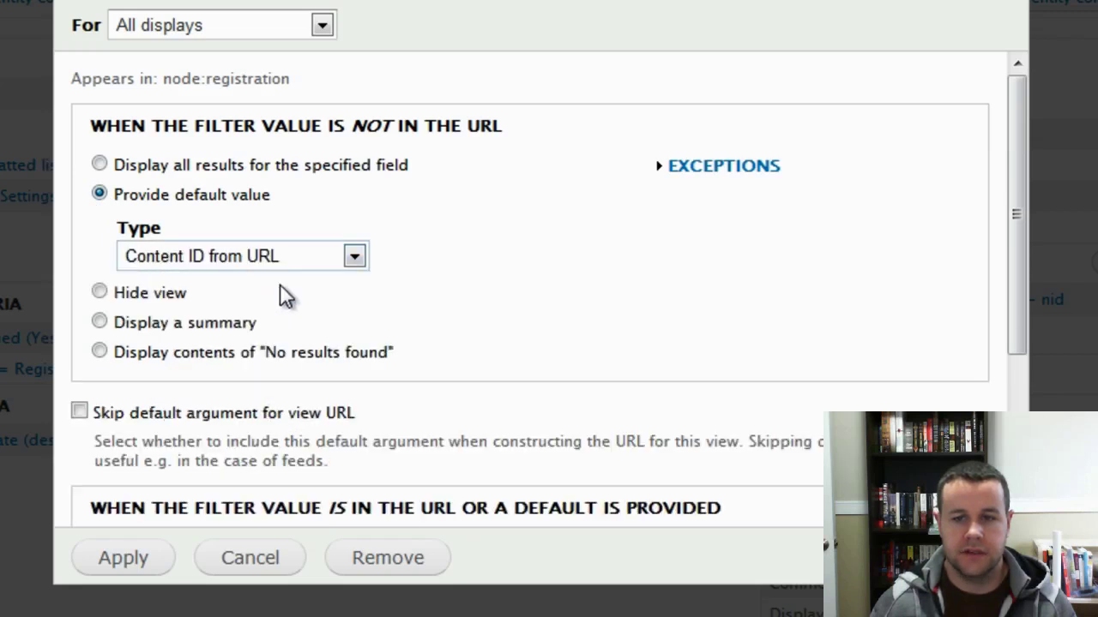
pyautogui.click(128, 561)
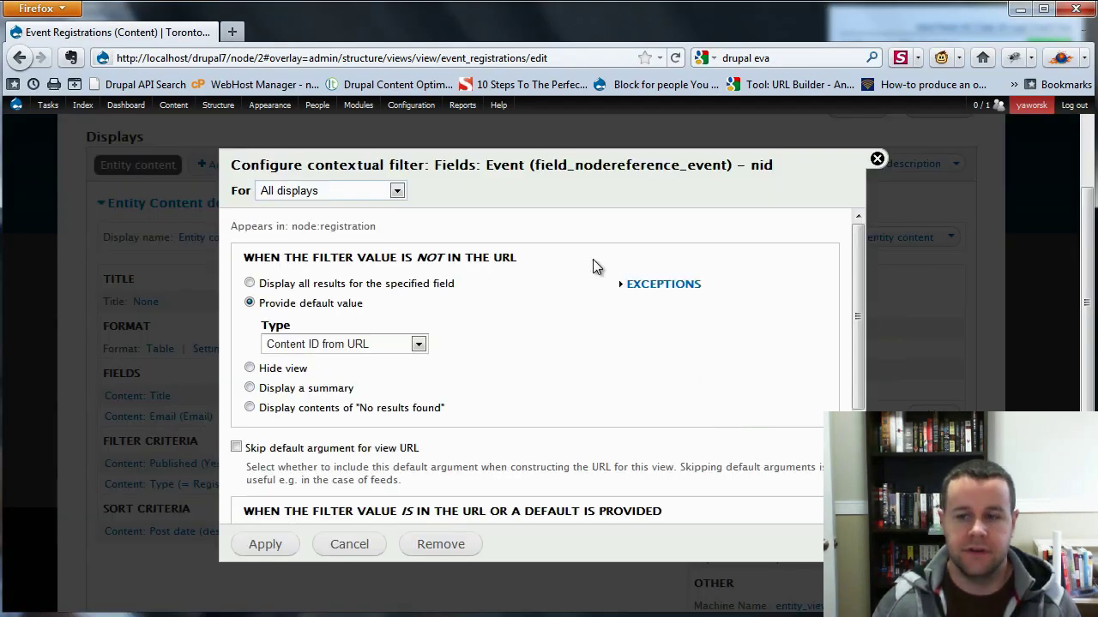
pyautogui.click(372, 344)
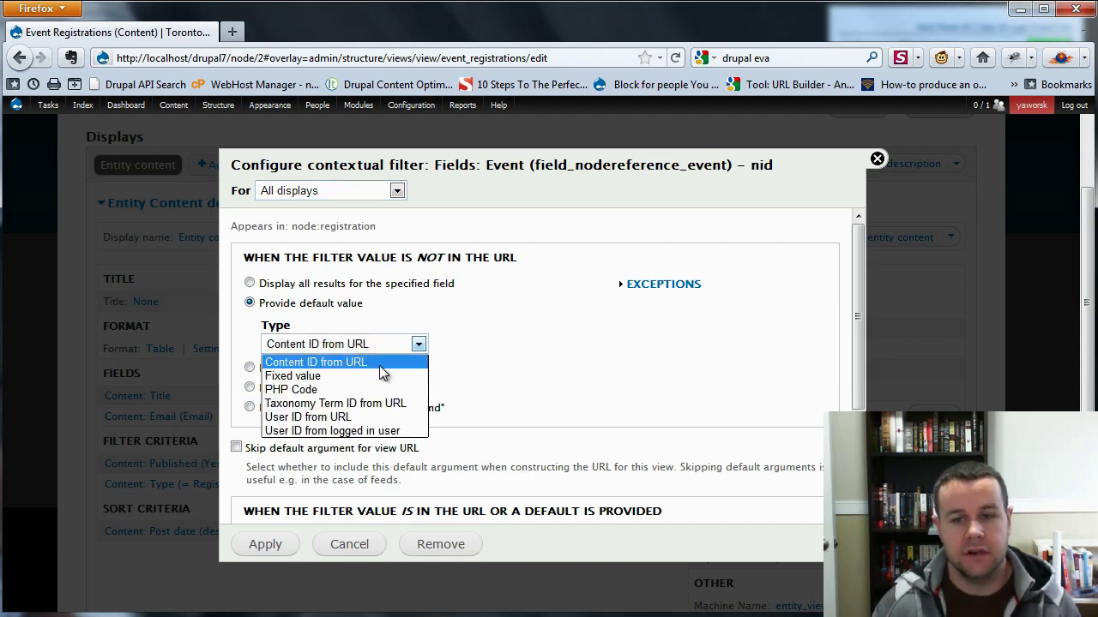
pyautogui.click(374, 363)
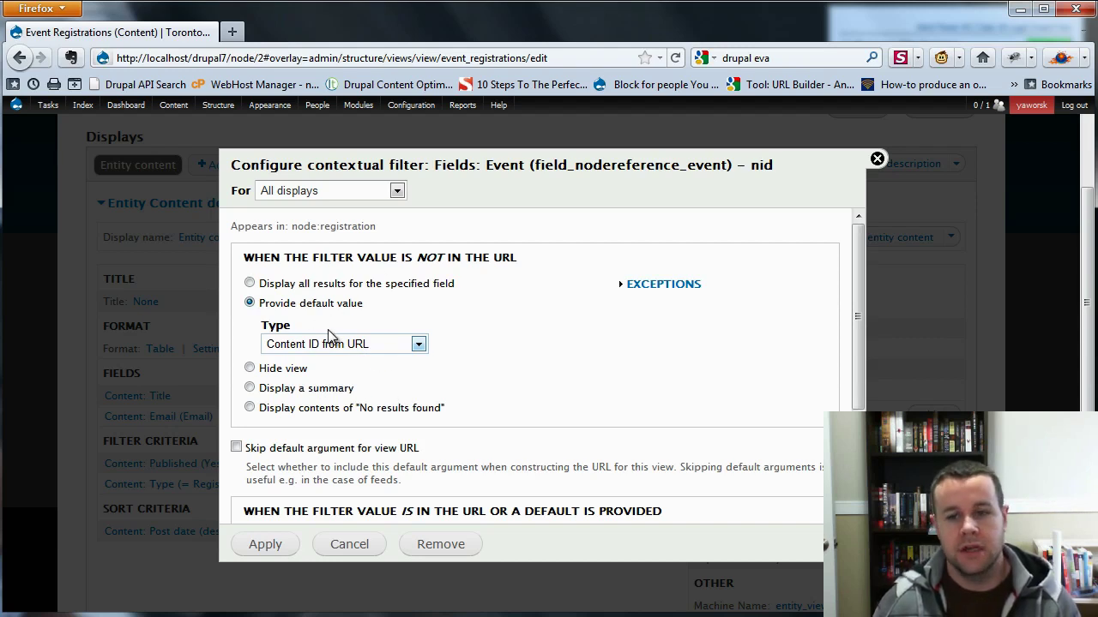
pyautogui.click(361, 345)
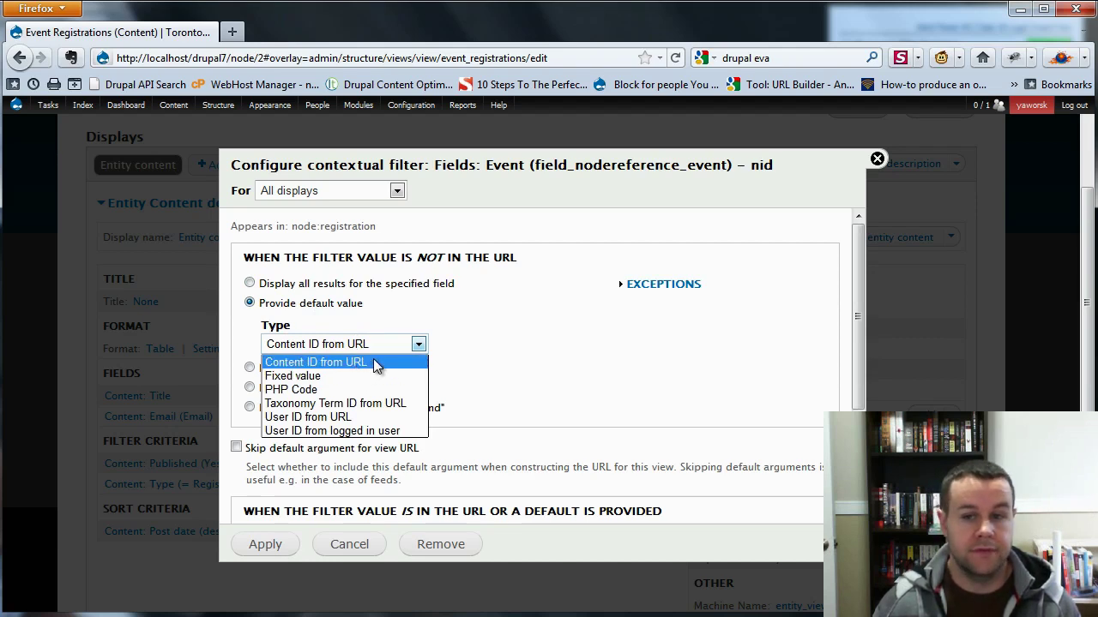
pyautogui.click(367, 549)
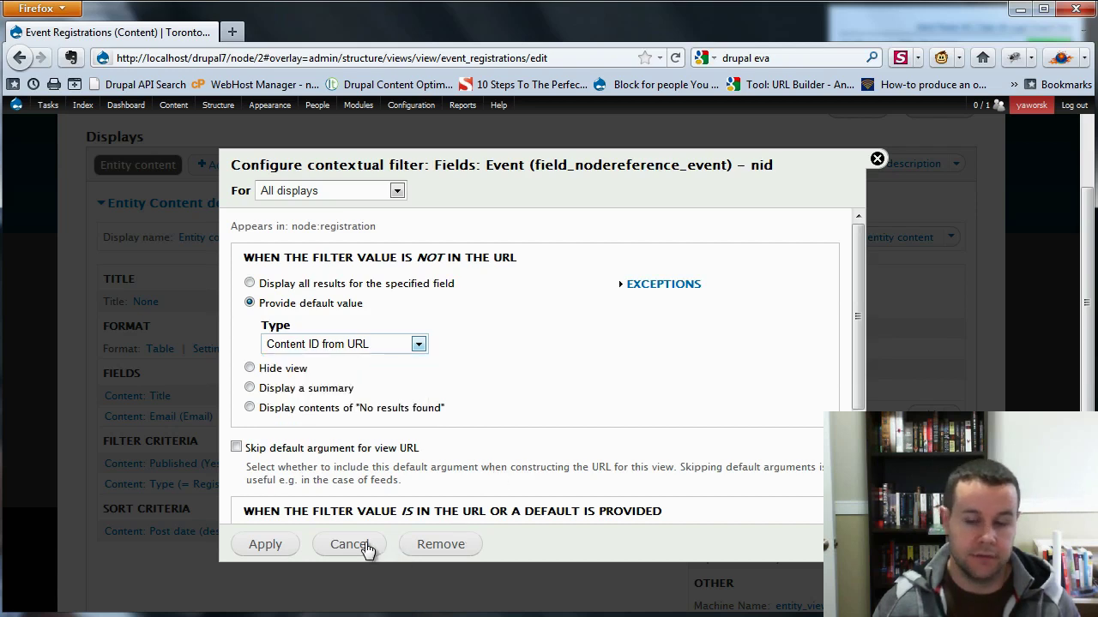
pyautogui.click(359, 553)
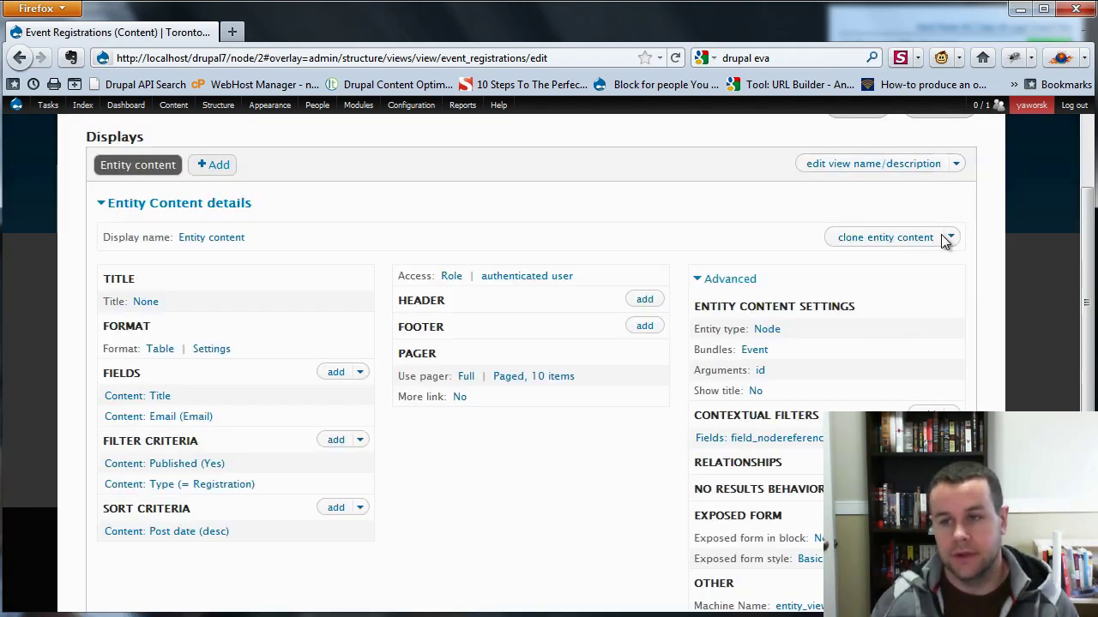
# Preview the view with contextual filter value 2 to see the saved registration.
pyautogui.scroll(-6, 391, 463)
pyautogui.click(390, 463)
pyautogui.write('2')
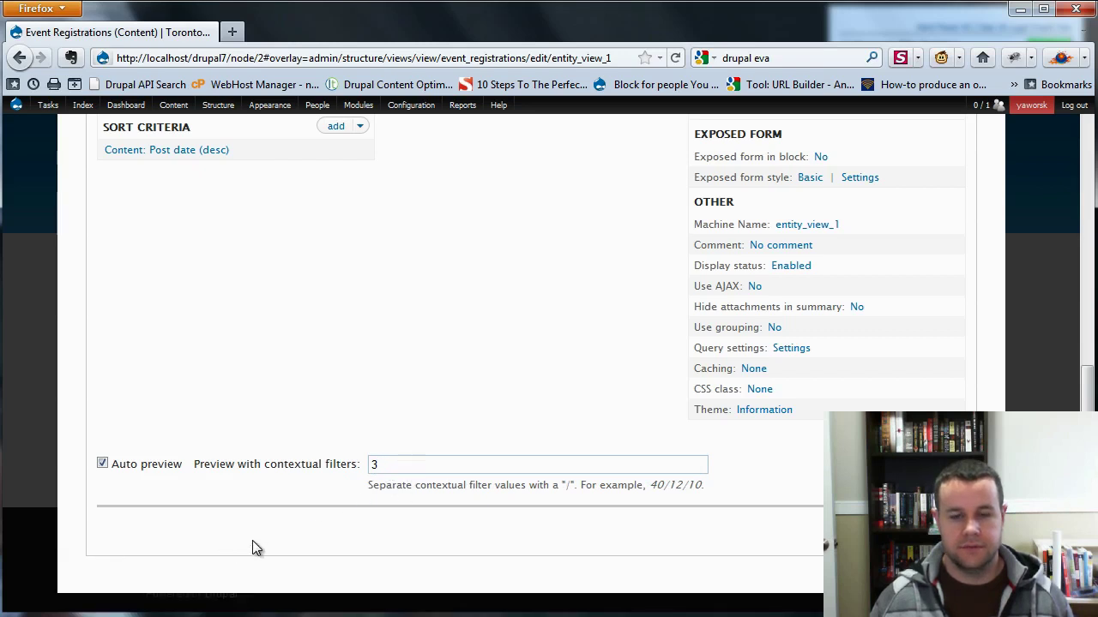
pyautogui.scroll(4, 589, 487)
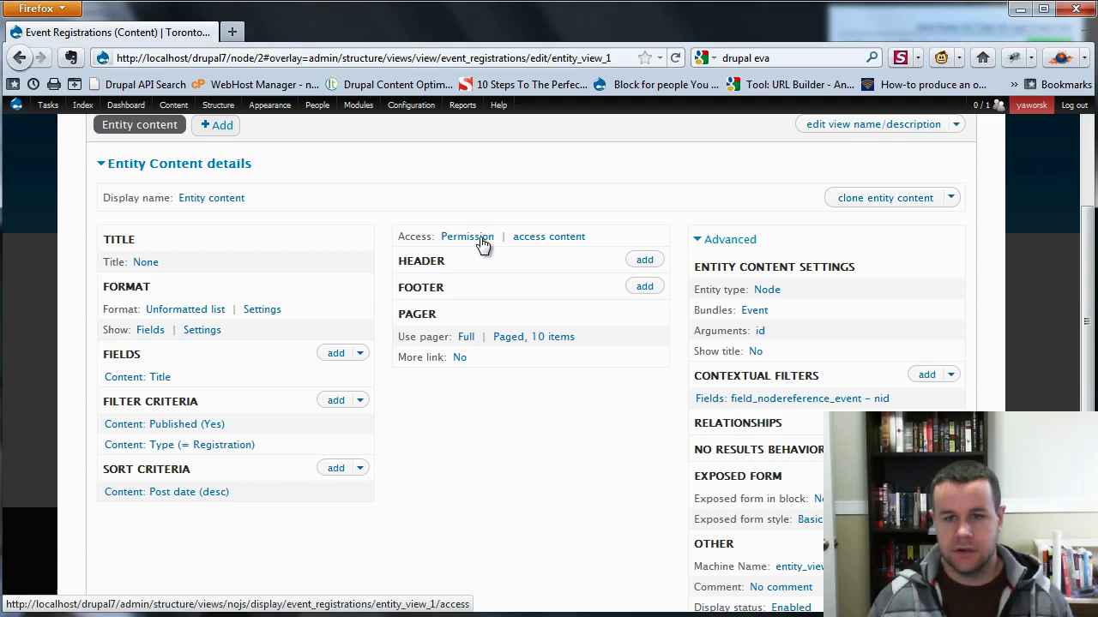
# Change the display format to Table, keeping the default style options.
pyautogui.click(168, 294)
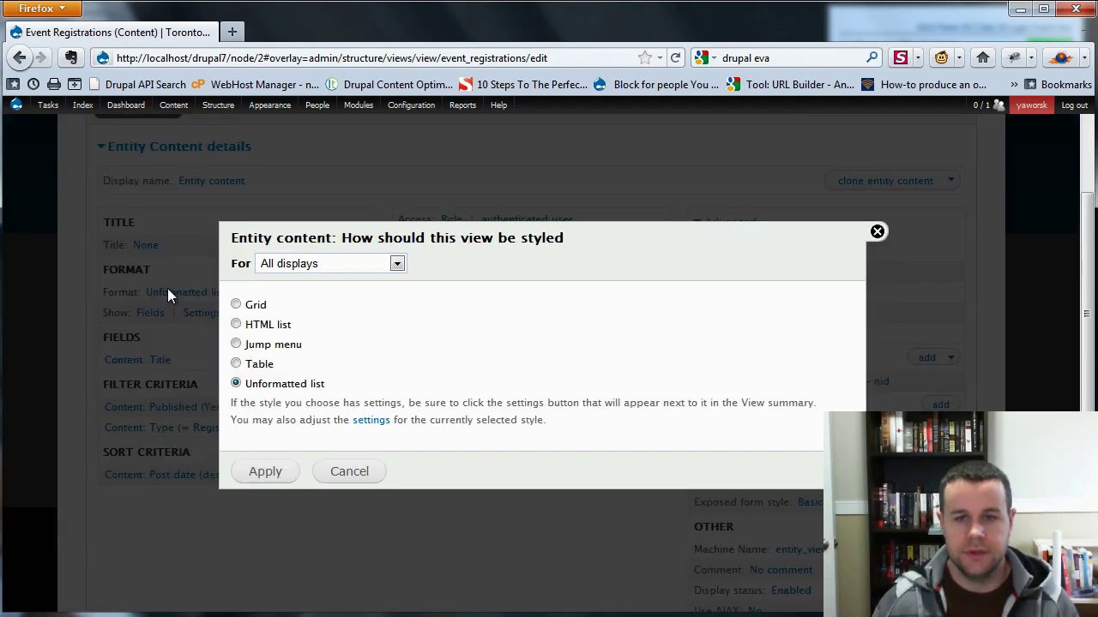
pyautogui.click(236, 364)
pyautogui.click(268, 474)
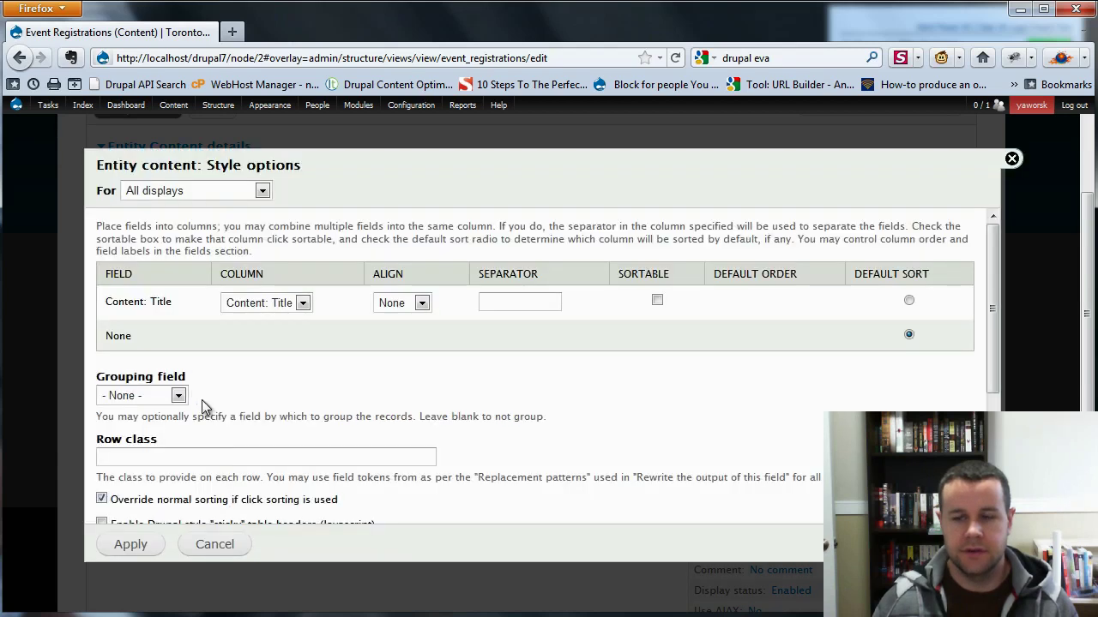
pyautogui.click(133, 546)
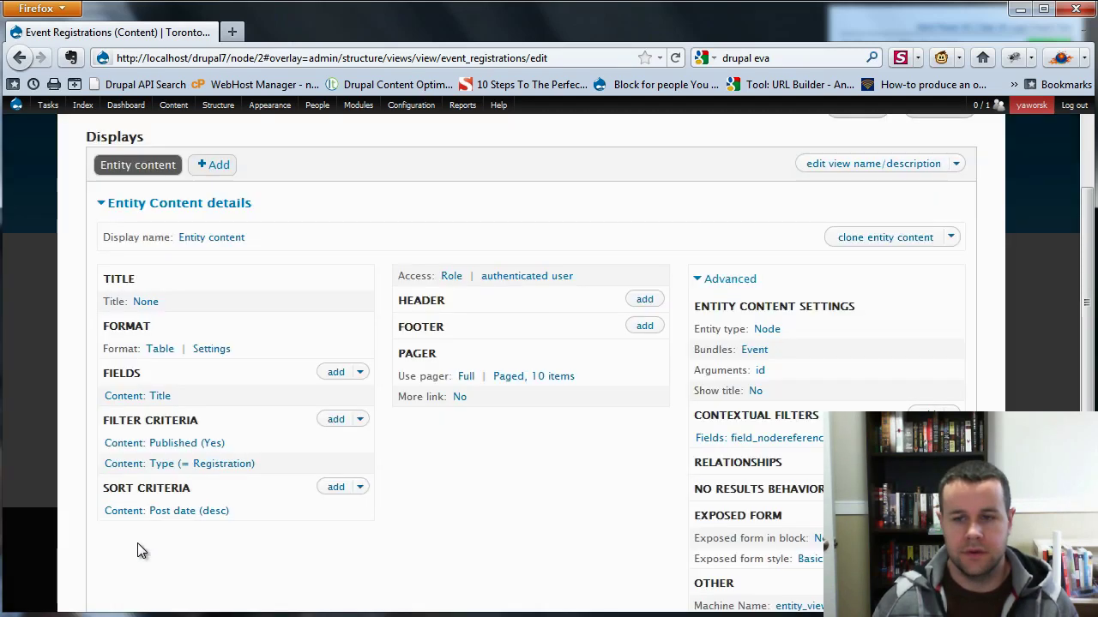
# Add the Content: Email field with default settings.
pyautogui.click(336, 379)
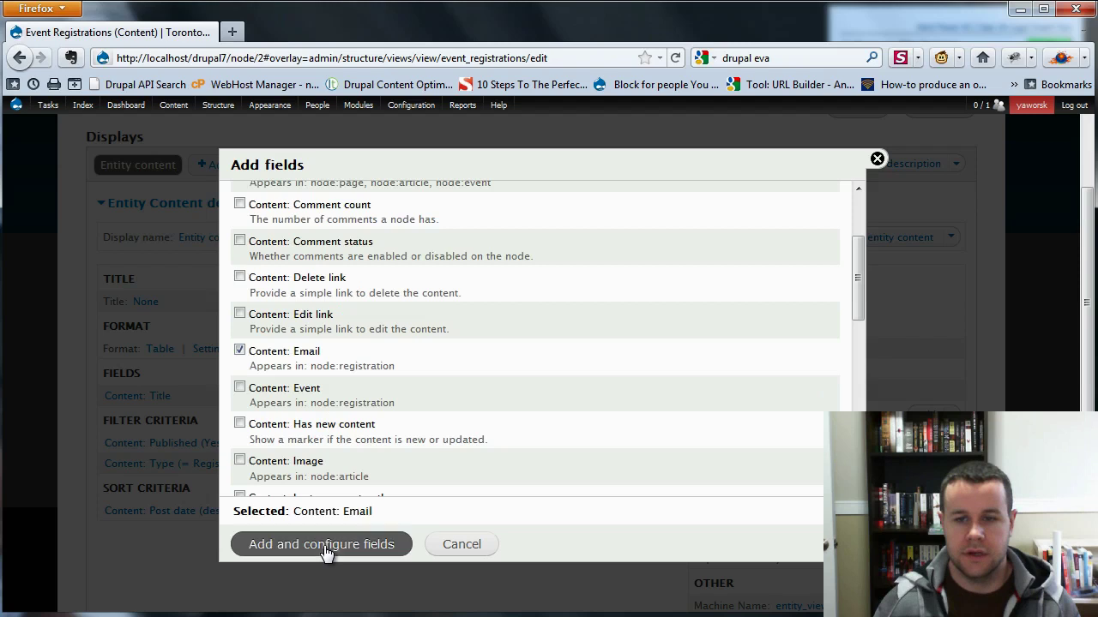
pyautogui.click(322, 546)
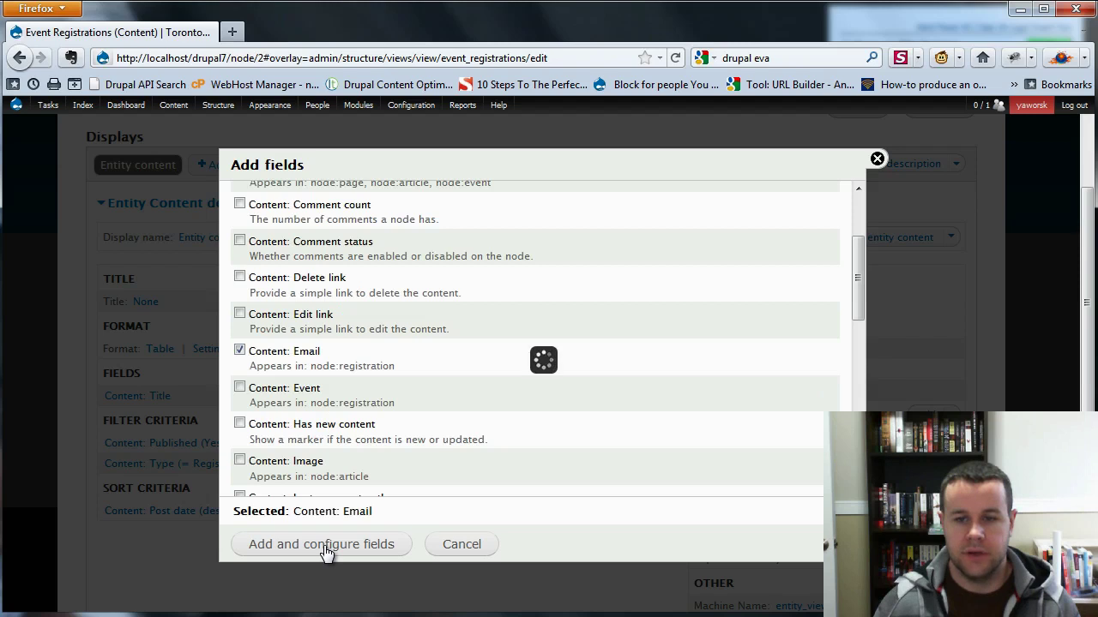
pyautogui.click(250, 539)
# Stop linking the Title field to its original content.
pyautogui.click(161, 398)
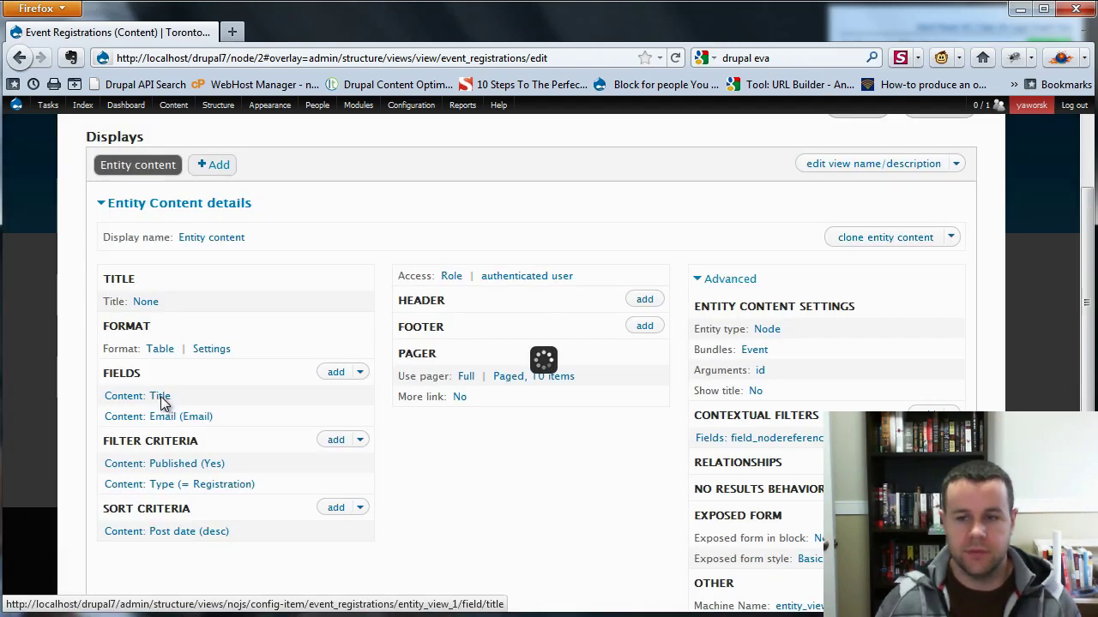
pyautogui.click(235, 331)
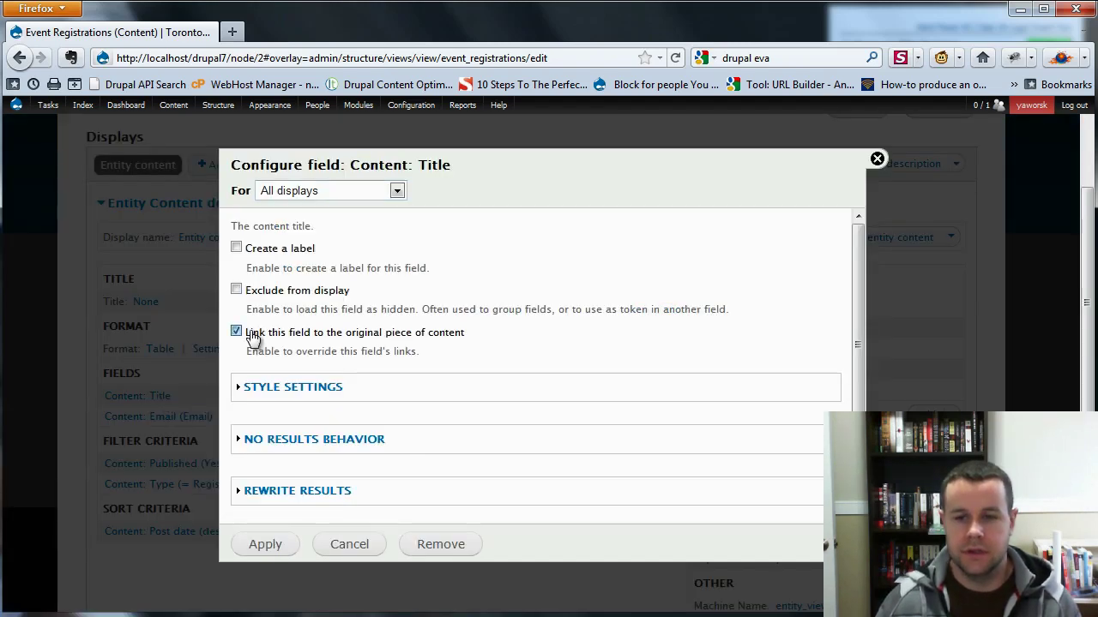
pyautogui.click(260, 541)
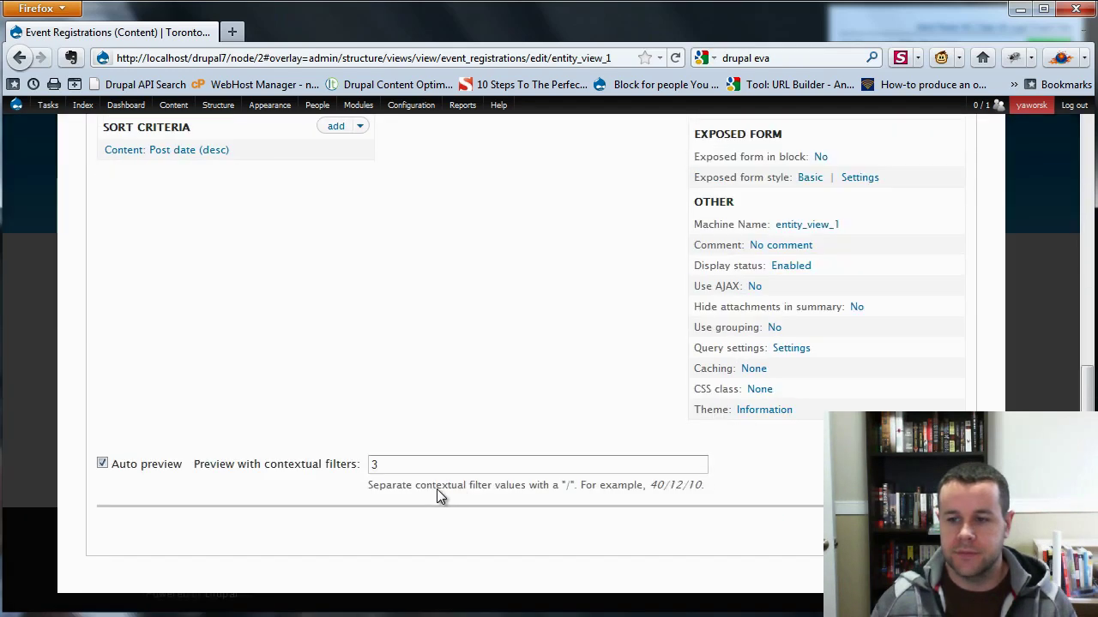
# Save the view, flush all caches, and confirm Toronto Marathon shows the registrations table.
pyautogui.click(852, 214)
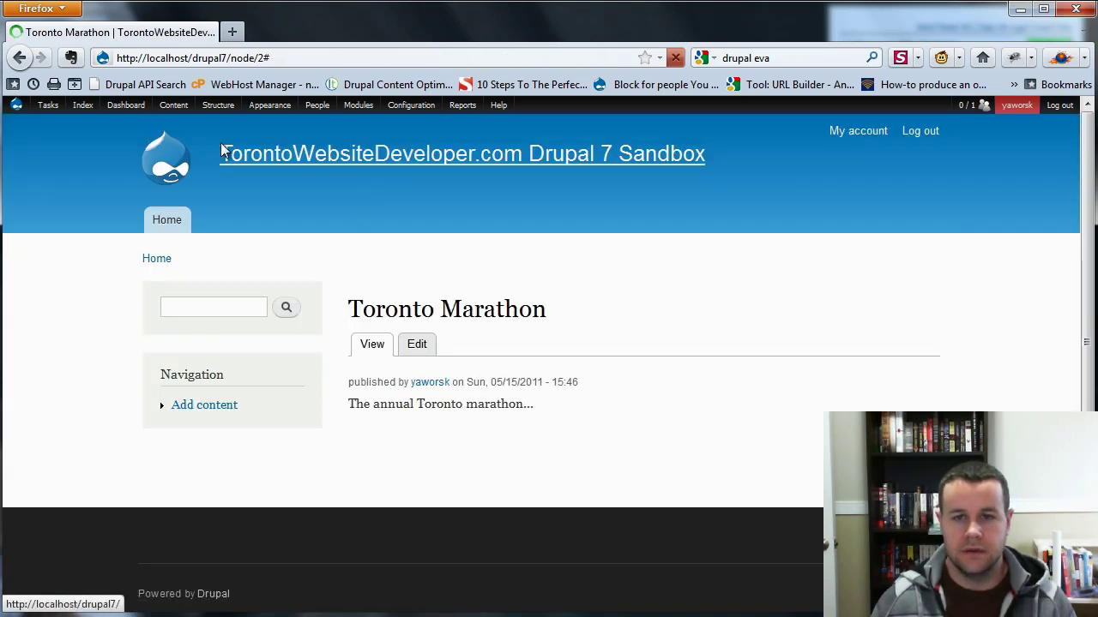
pyautogui.click(295, 155)
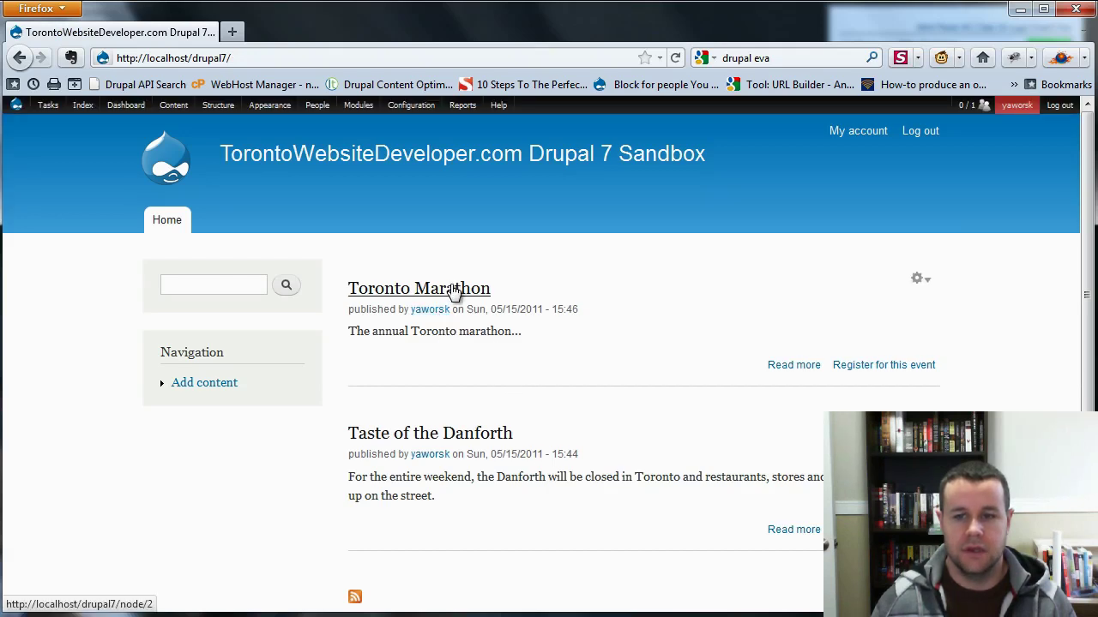
pyautogui.click(454, 291)
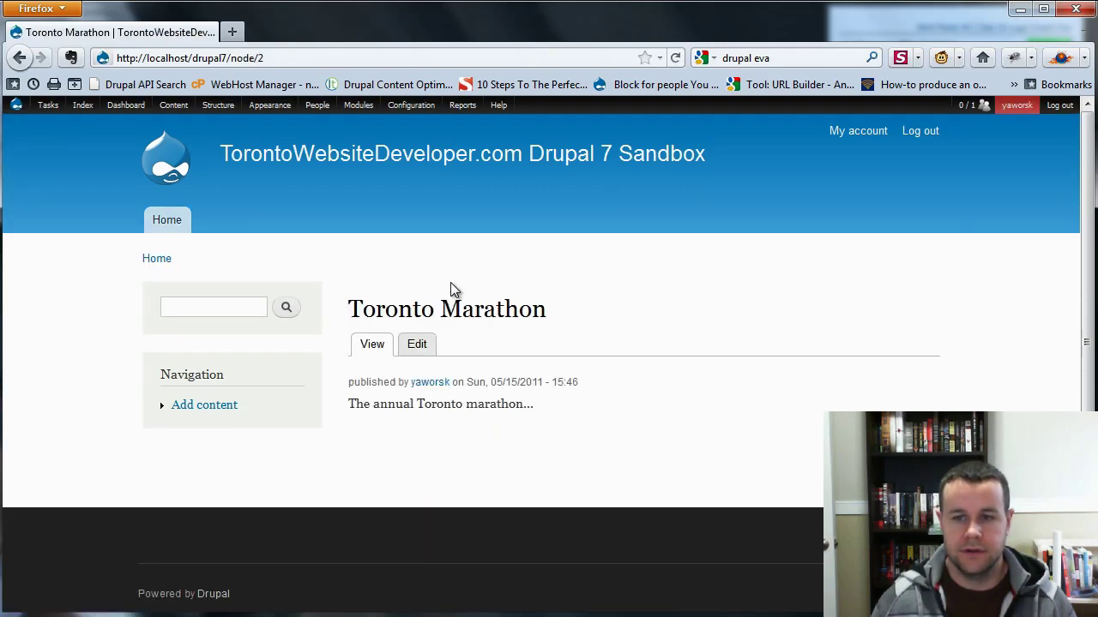
pyautogui.hotkey('alt', 'Left')
pyautogui.click(395, 437)
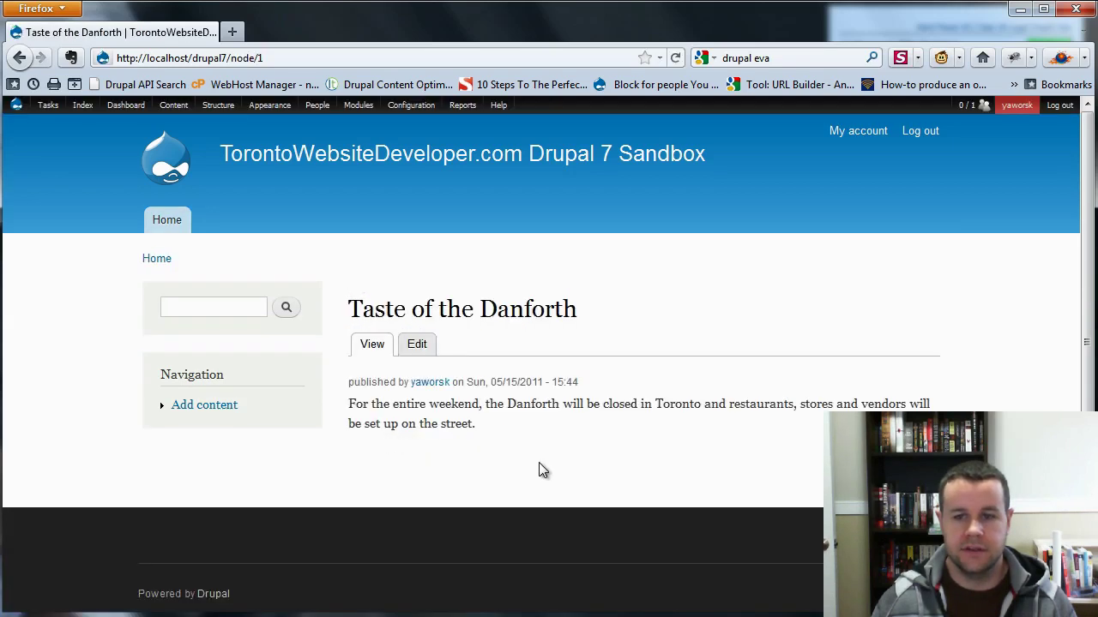
pyautogui.hotkey('alt', 'Left')
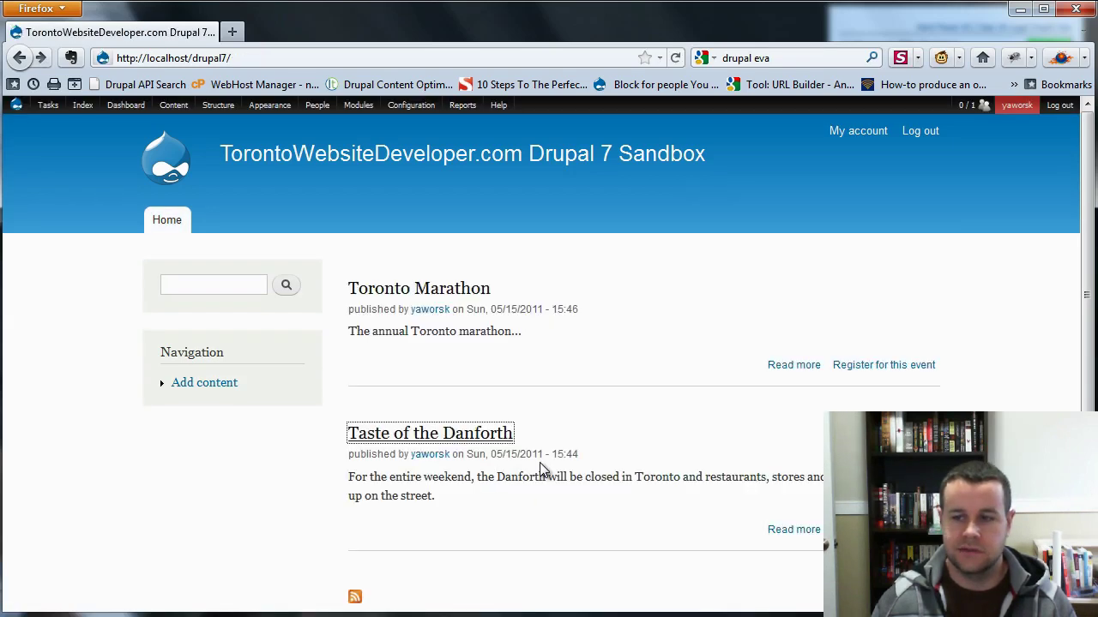
pyautogui.click(30, 126)
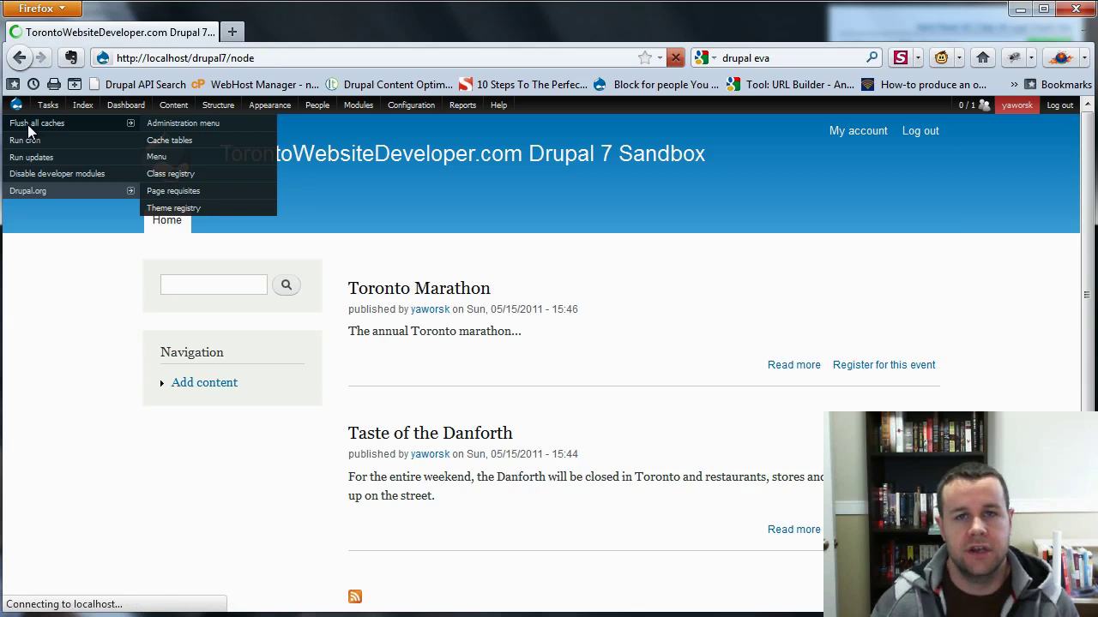
pyautogui.click(419, 361)
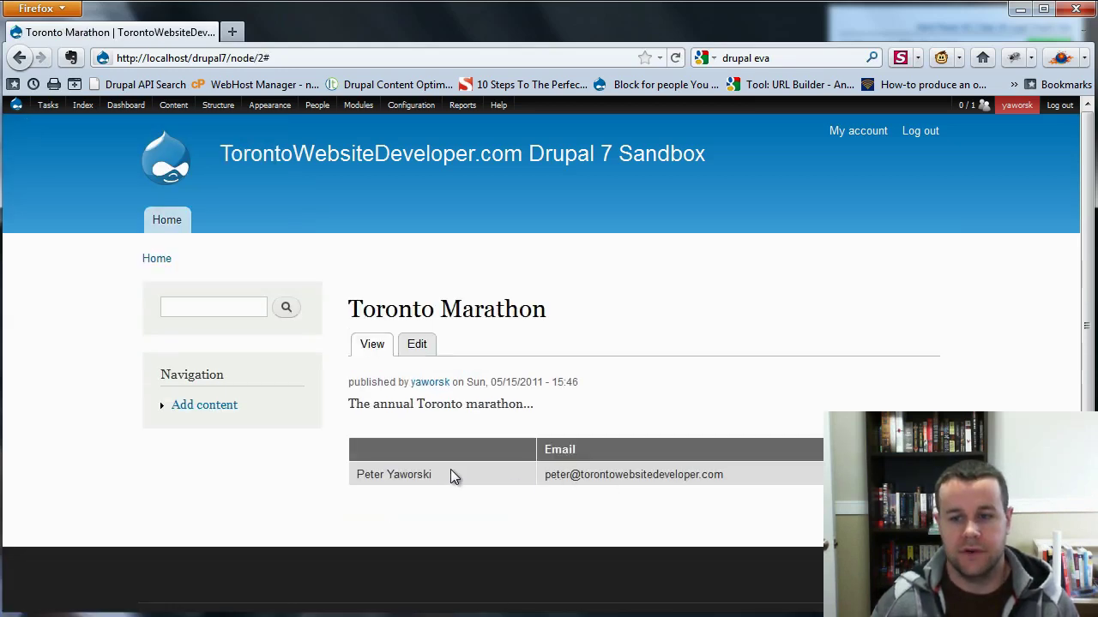